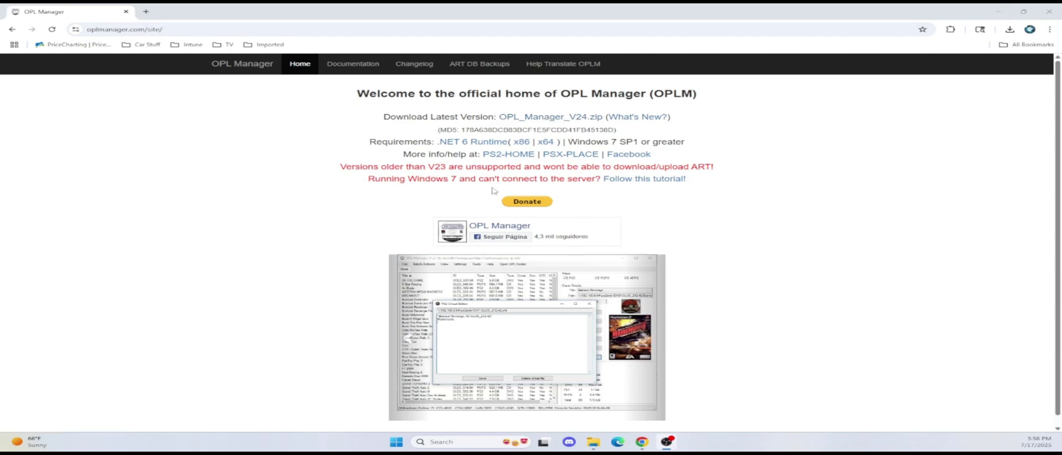
- View the HDL Batch Installer resource page at full size and clear both browser windows off the desktop
{"action": "left_click", "coordinate": [999, 11]}
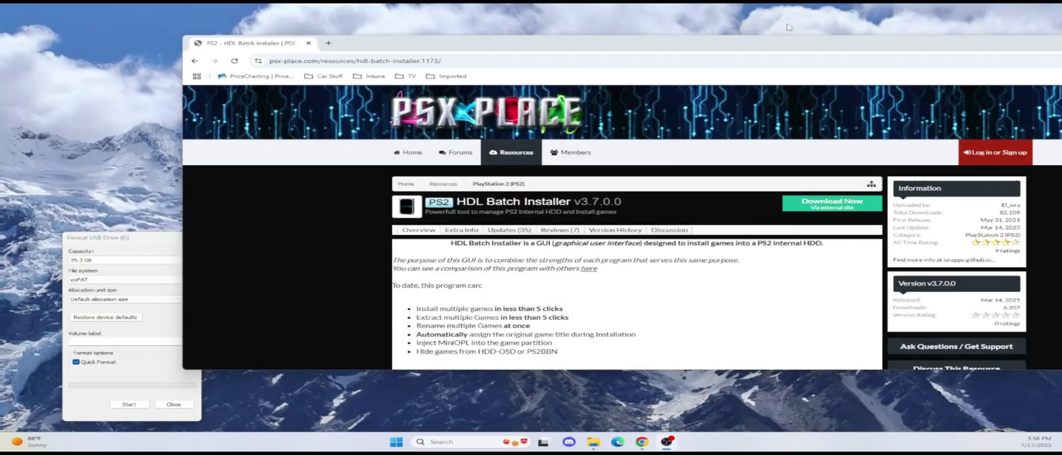
{"action": "double_click", "coordinate": [495, 45]}
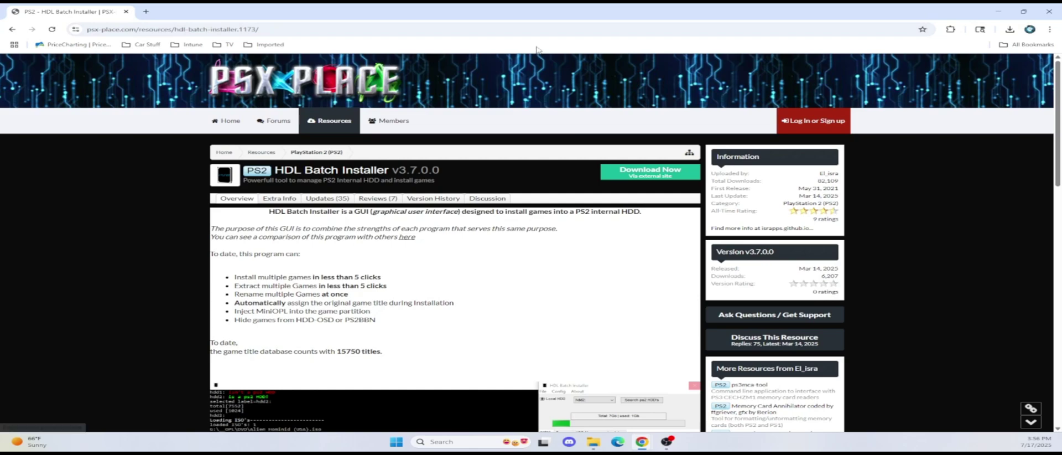
{"action": "left_click", "coordinate": [1049, 11]}
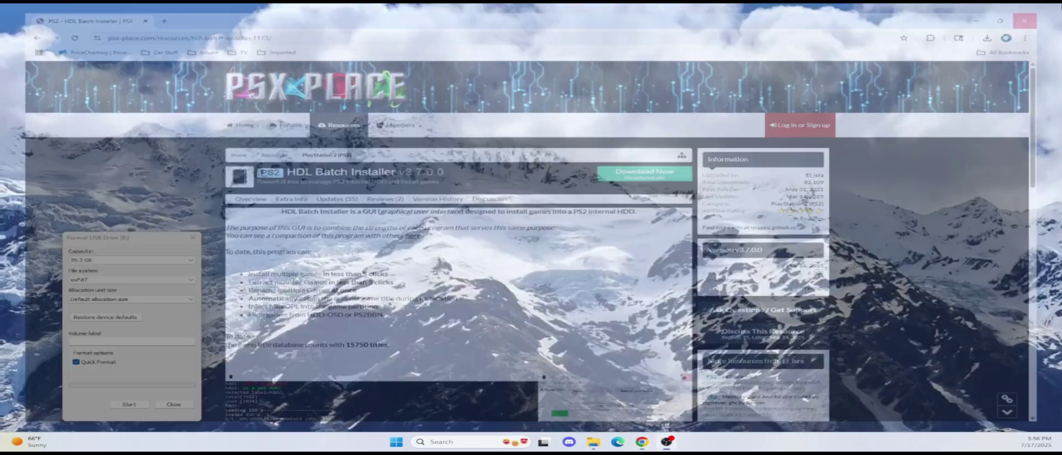
- Quick-format USB Drive (E:) as exFAT with the default allocation size, and close the format dialog
{"action": "left_click_drag", "start_coordinate": [99, 242], "coordinate": [138, 172]}
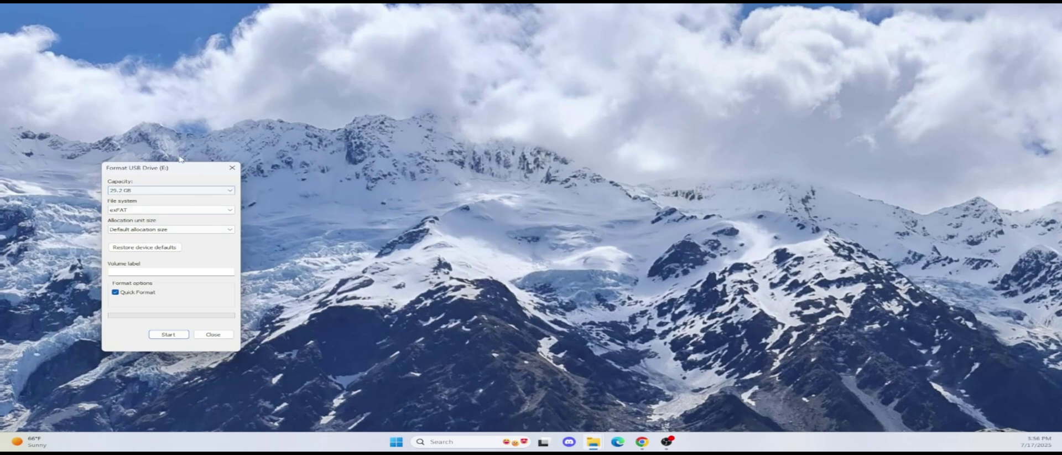
{"action": "left_click_drag", "start_coordinate": [176, 167], "coordinate": [213, 113]}
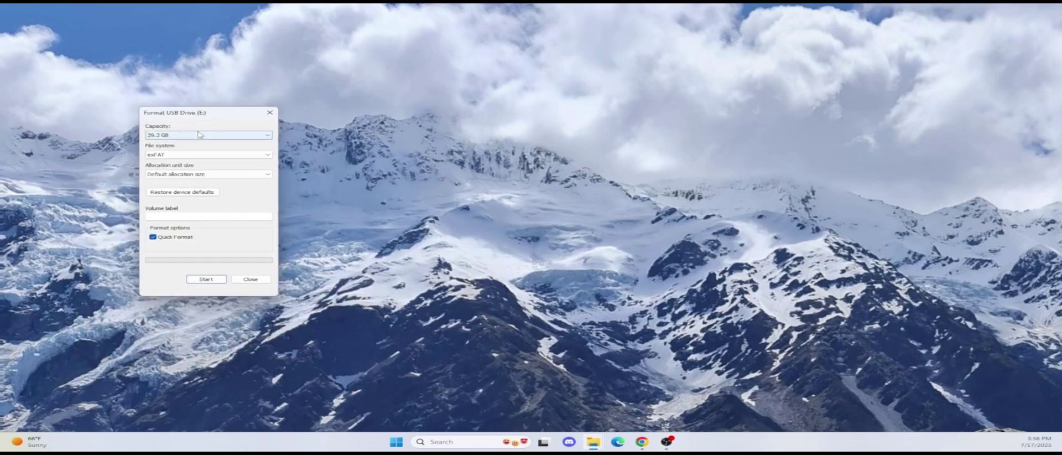
{"action": "left_click", "coordinate": [178, 154]}
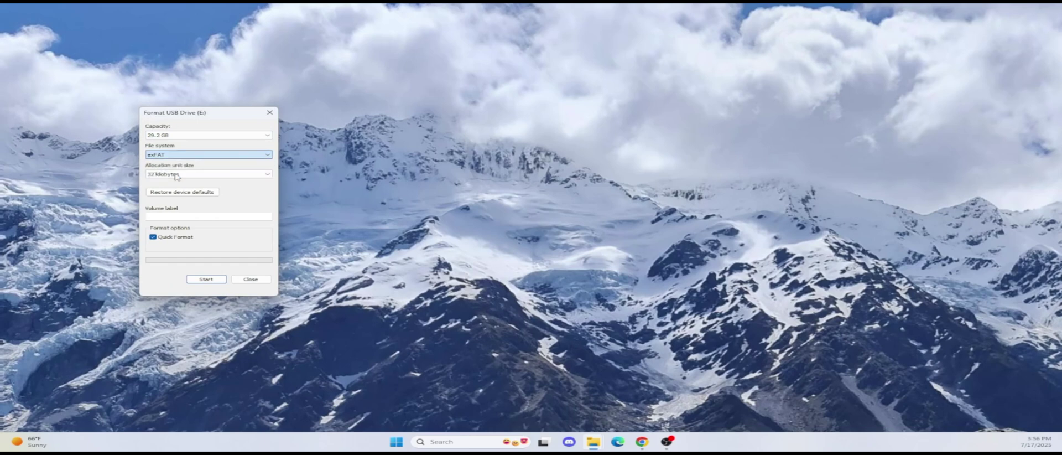
{"action": "left_click", "coordinate": [183, 172]}
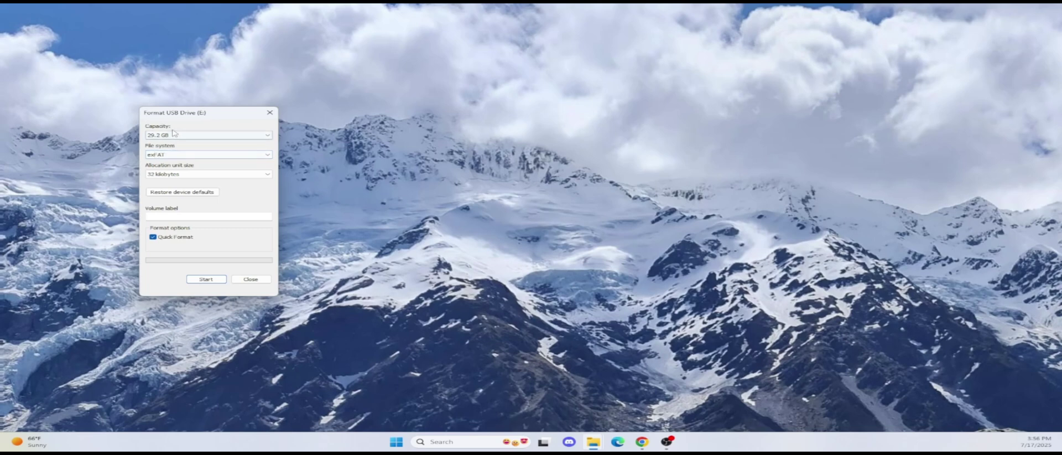
{"action": "left_click", "coordinate": [176, 173]}
{"action": "left_click", "coordinate": [177, 181]}
{"action": "left_click", "coordinate": [206, 279]}
{"action": "left_click", "coordinate": [556, 221]}
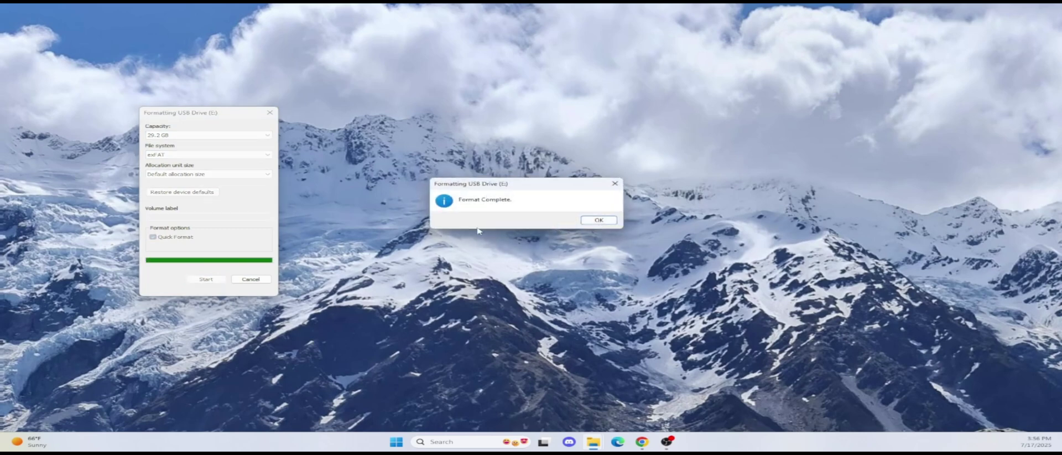
{"action": "left_click", "coordinate": [600, 220]}
{"action": "left_click", "coordinate": [269, 113]}
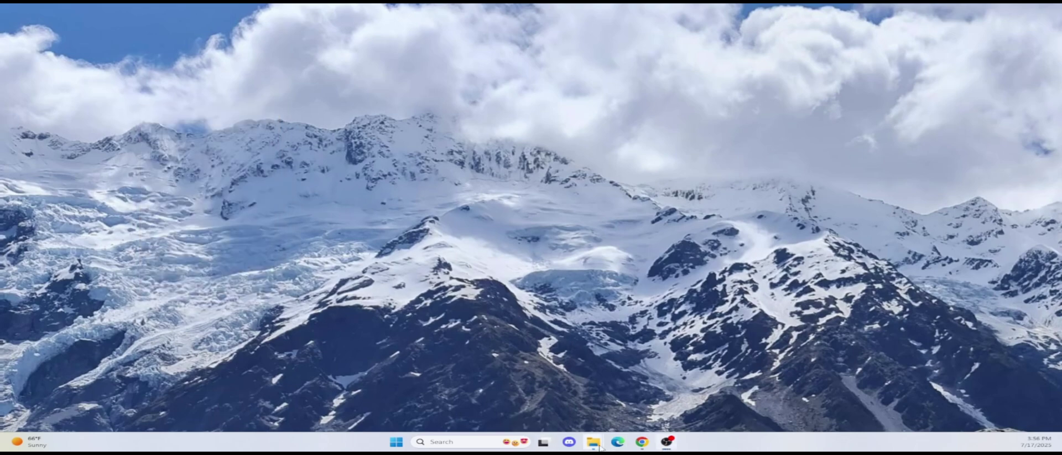
- Open USB Drive (E:) in a second File Explorer window and return the original window to the PS2 drive's DVD folder
{"action": "mouse_move", "coordinate": [599, 446]}
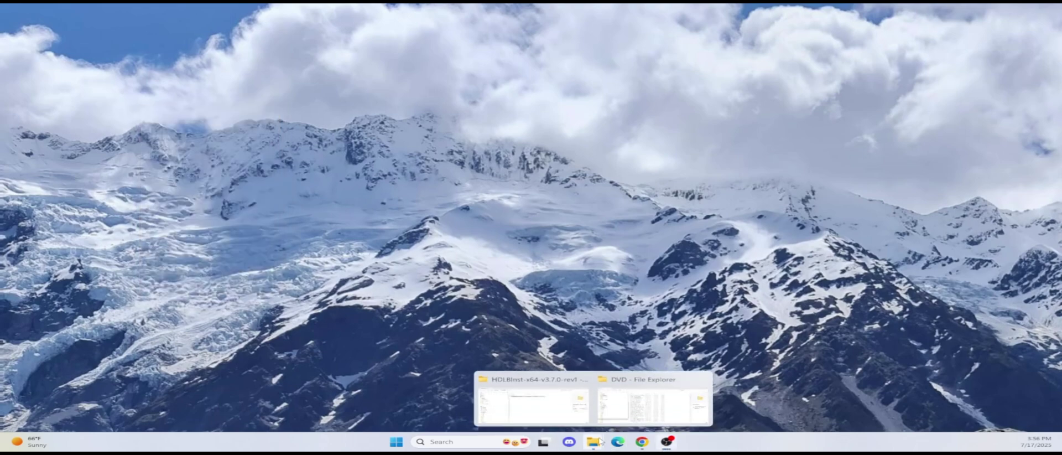
{"action": "left_click", "coordinate": [651, 382]}
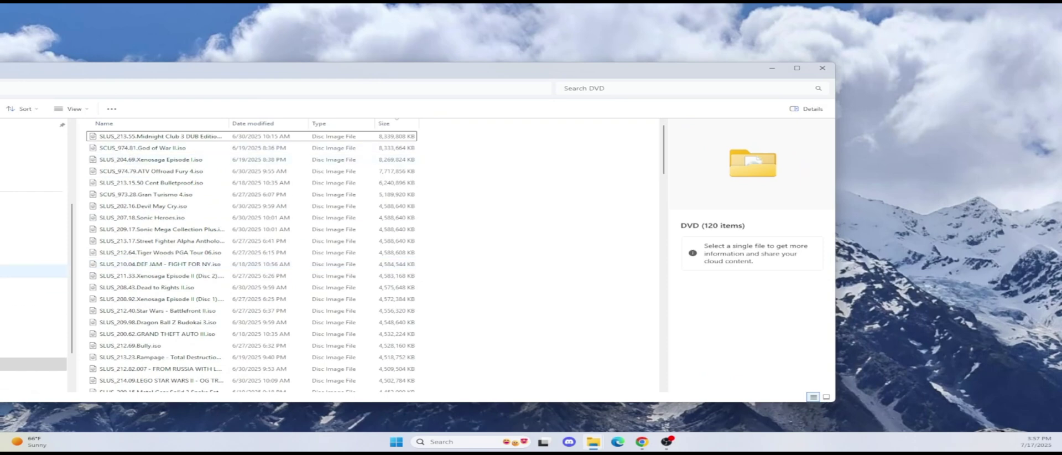
{"action": "left_click", "coordinate": [17, 258]}
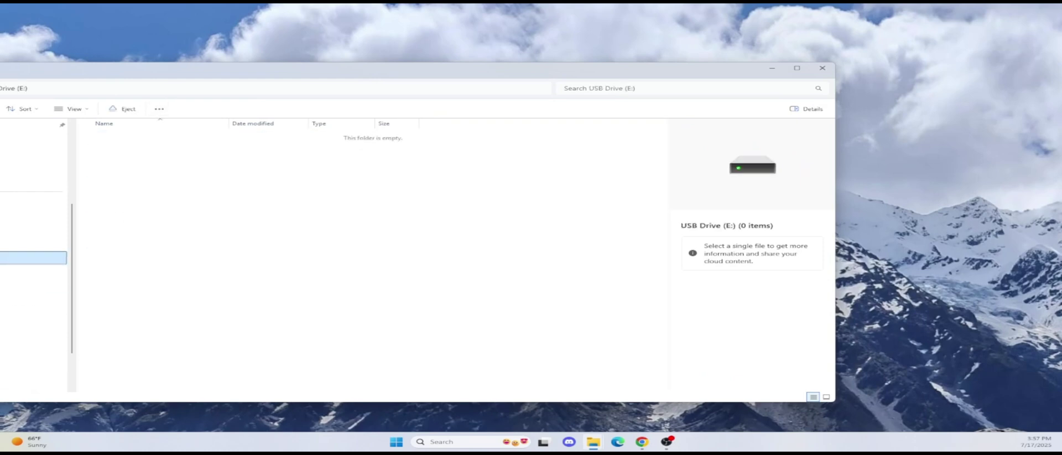
{"action": "key", "text": "ctrl+n"}
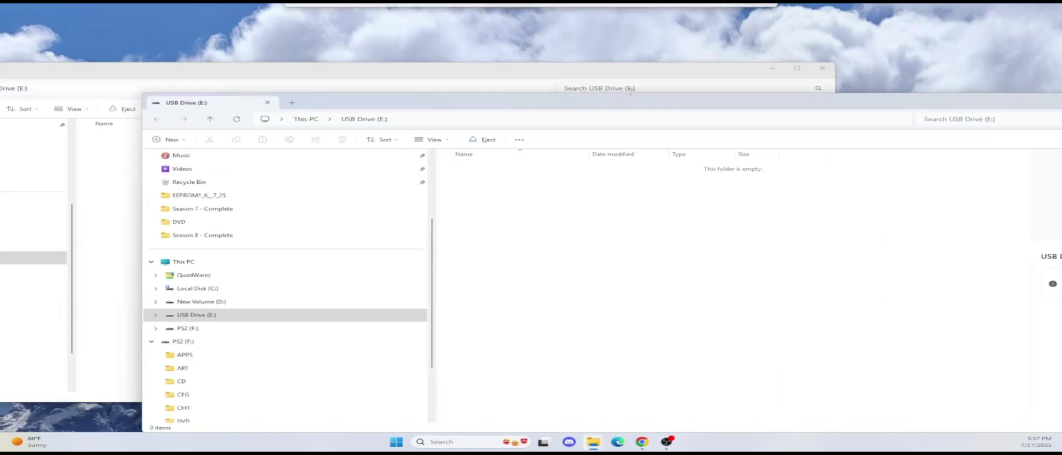
{"action": "left_click", "coordinate": [458, 72]}
{"action": "left_click", "coordinate": [33, 364]}
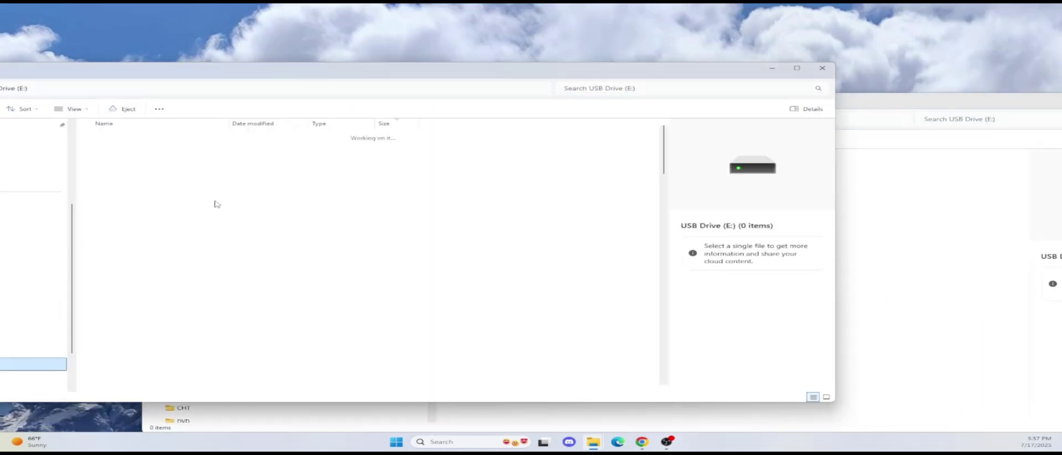
- Create a new folder named dvd in the root of USB Drive (E:)
{"action": "key", "text": "alt+Tab"}
{"action": "right_click", "coordinate": [516, 222]}
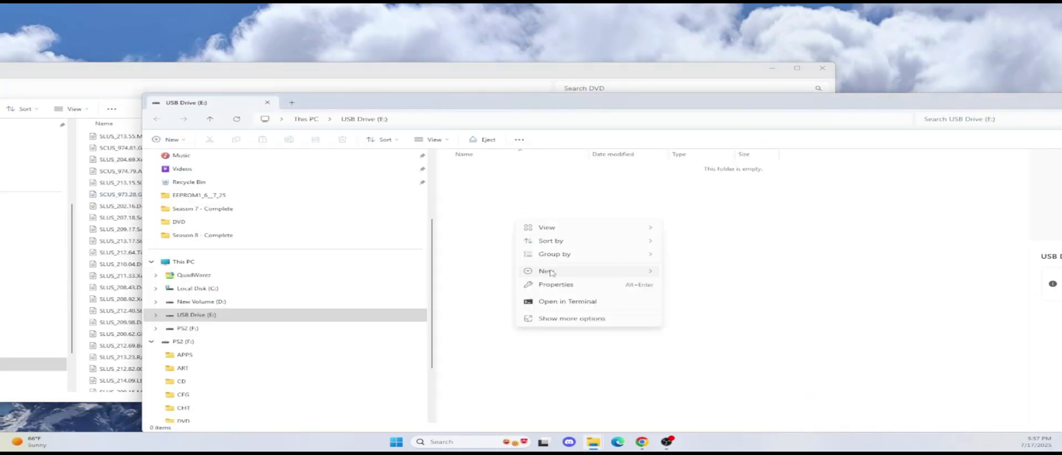
{"action": "mouse_move", "coordinate": [547, 270]}
{"action": "left_click", "coordinate": [689, 271]}
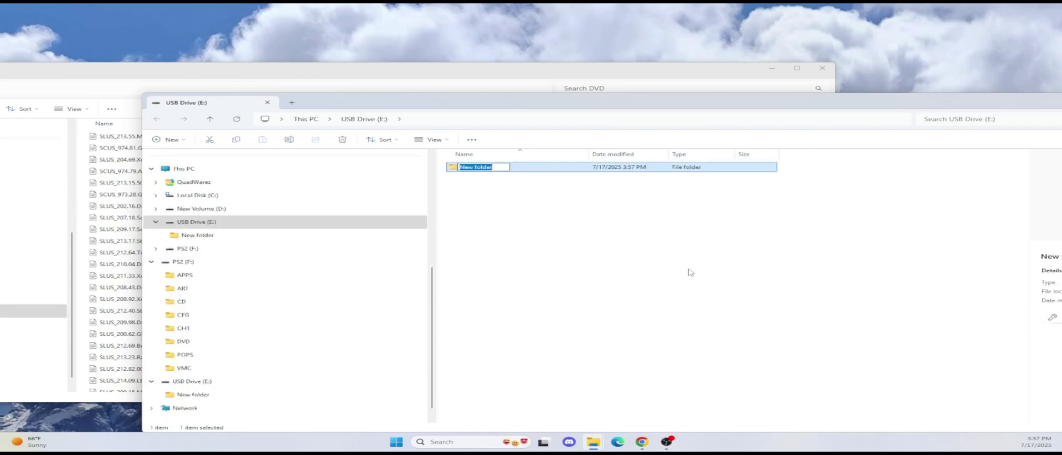
{"action": "type", "text": "dvd"}
{"action": "key", "text": "Return"}
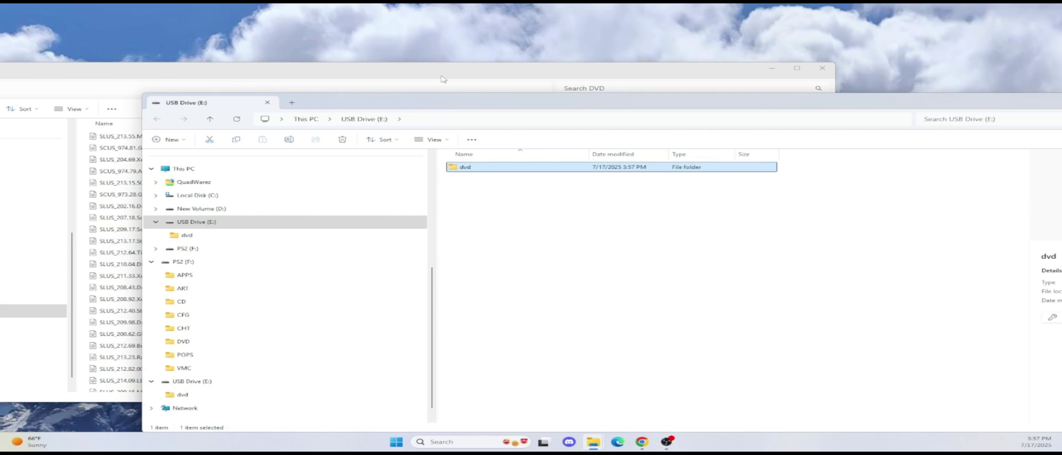
- Copy SLUS_204.86.Marvel vs Capcom 2.iso from the DVD folder into the dvd folder on the USB drive
{"action": "left_click_drag", "start_coordinate": [443, 79], "coordinate": [398, 66]}
{"action": "left_click", "coordinate": [883, 290]}
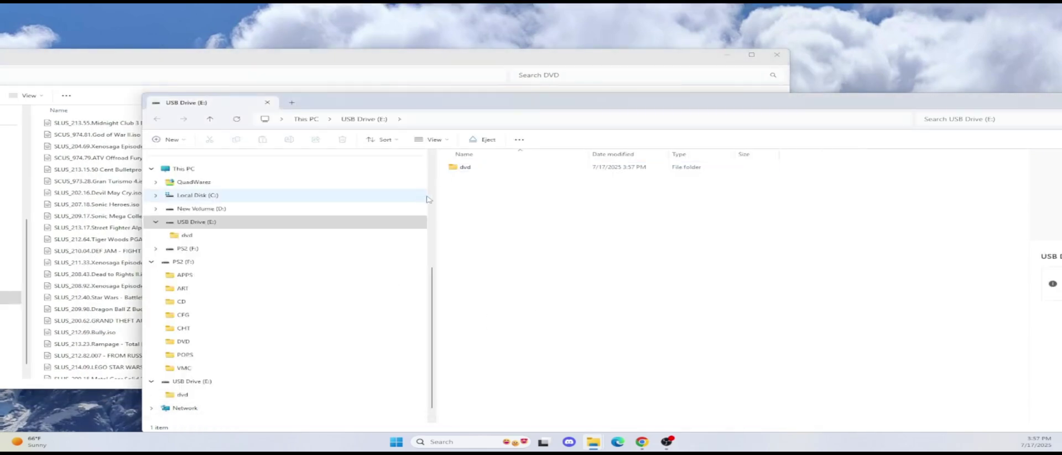
{"action": "double_click", "coordinate": [463, 167]}
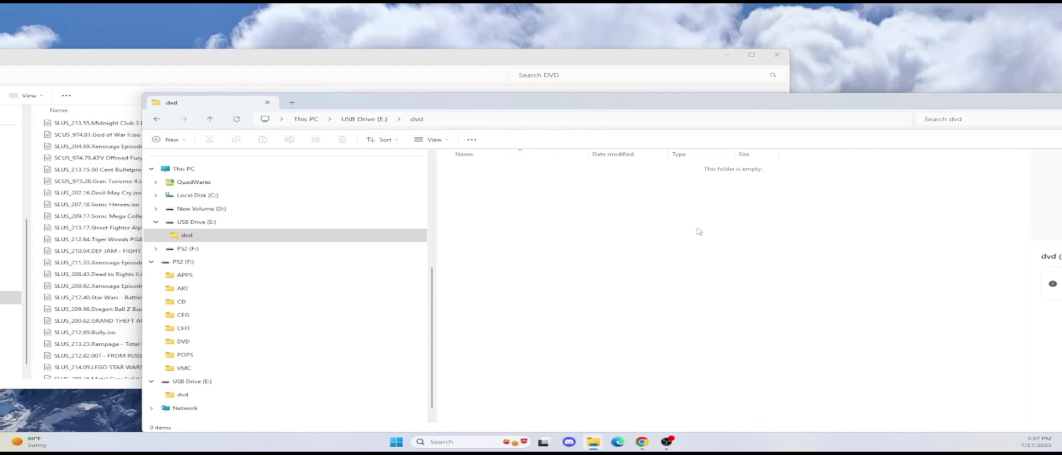
{"action": "left_click", "coordinate": [315, 68]}
{"action": "scroll", "coordinate": [222, 249], "scroll_direction": "down", "scroll_amount": 5}
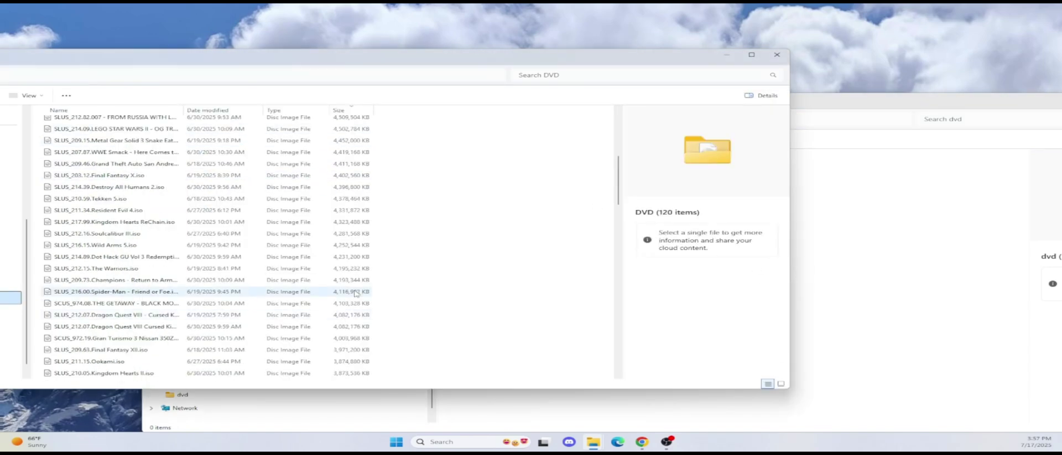
{"action": "left_click_drag", "start_coordinate": [618, 257], "coordinate": [620, 349]}
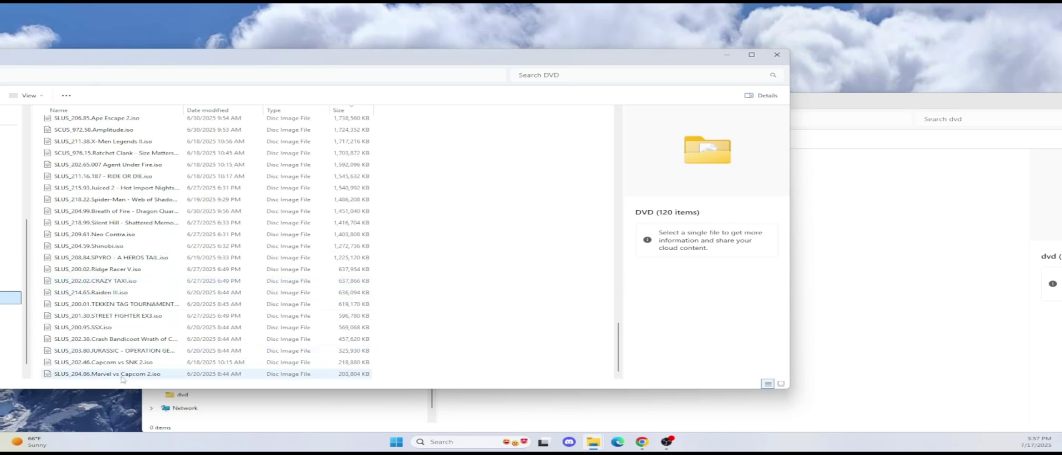
{"action": "left_click_drag", "start_coordinate": [114, 374], "coordinate": [944, 262]}
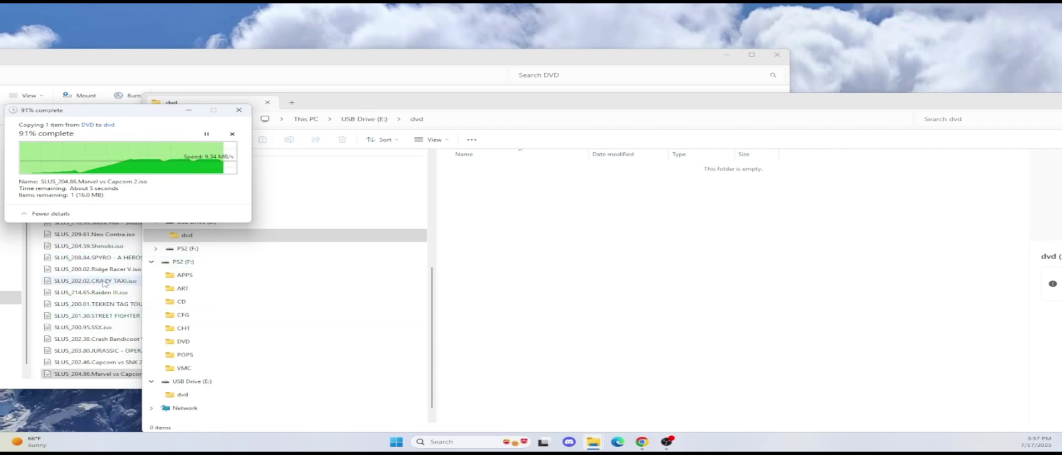
- Copy SLUS_202.46.Capcom vs SNK 2.iso into the USB drive's dvd folder and minimize the source DVD window
{"action": "left_click", "coordinate": [109, 314]}
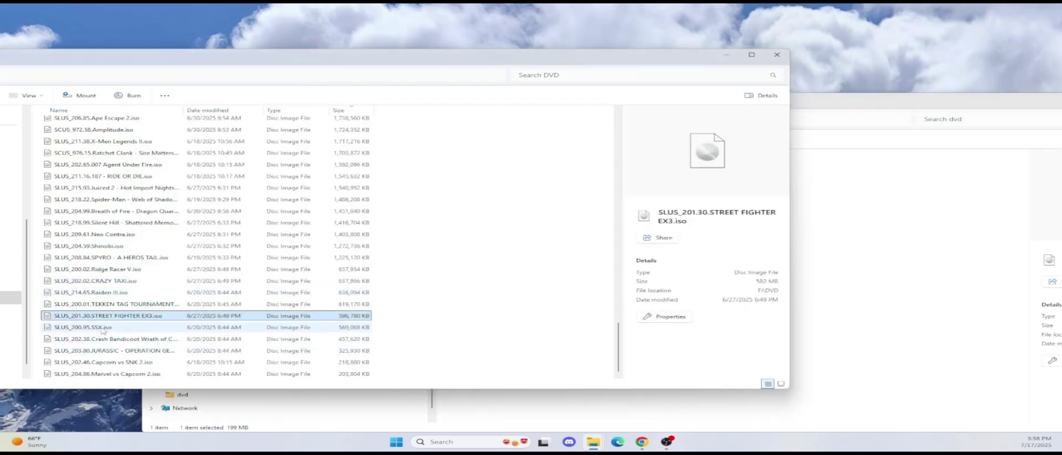
{"action": "left_click", "coordinate": [143, 362]}
{"action": "left_click_drag", "start_coordinate": [918, 218], "coordinate": [893, 247]}
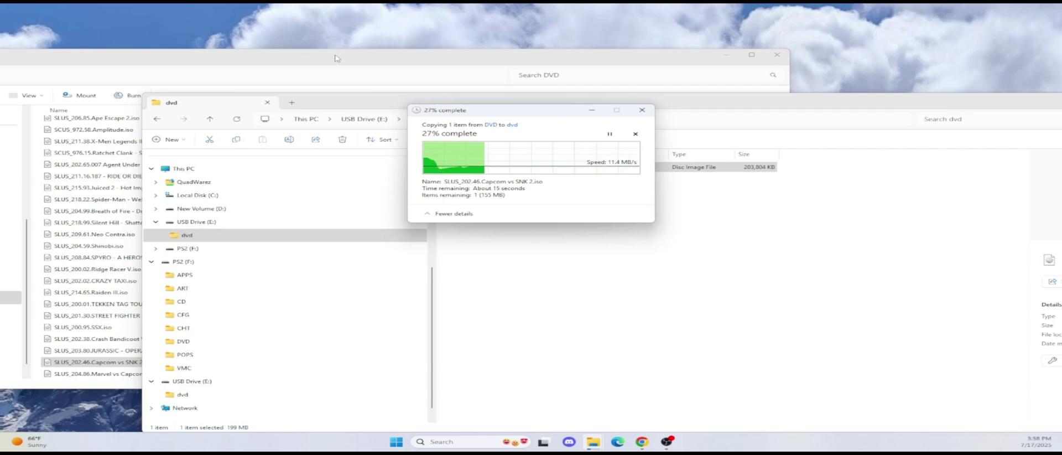
{"action": "left_click", "coordinate": [726, 54]}
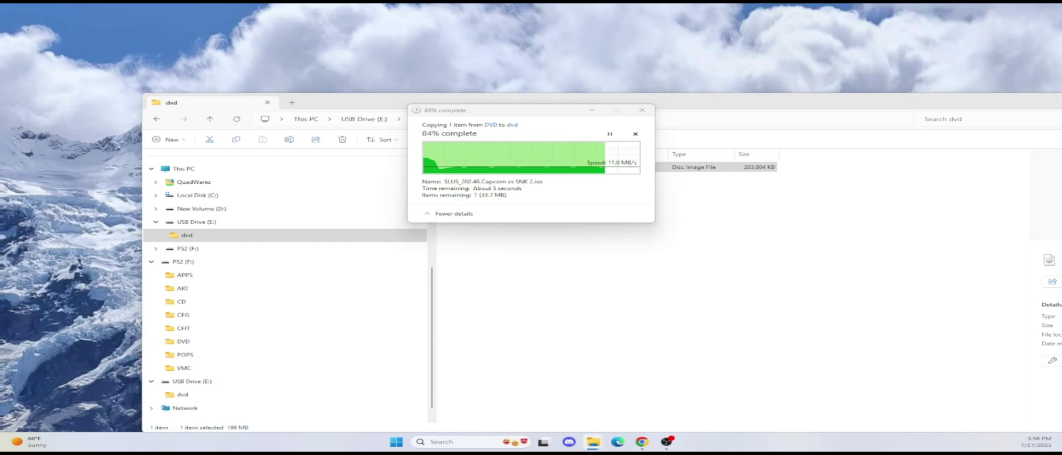
- Bring the OPL_Manager_V24 folder into view and run OPL_Manager.exe as administrator
{"action": "left_click_drag", "start_coordinate": [0, 100], "coordinate": [529, 132]}
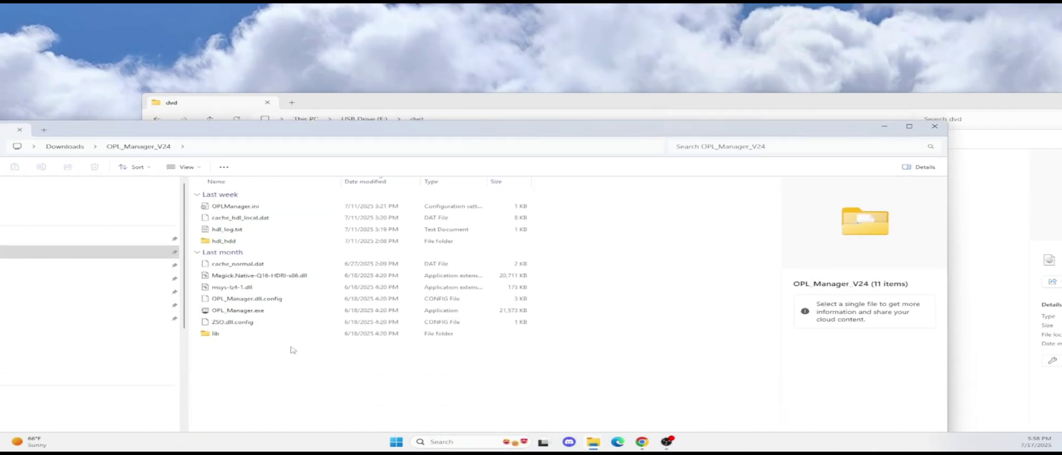
{"action": "right_click", "coordinate": [246, 312]}
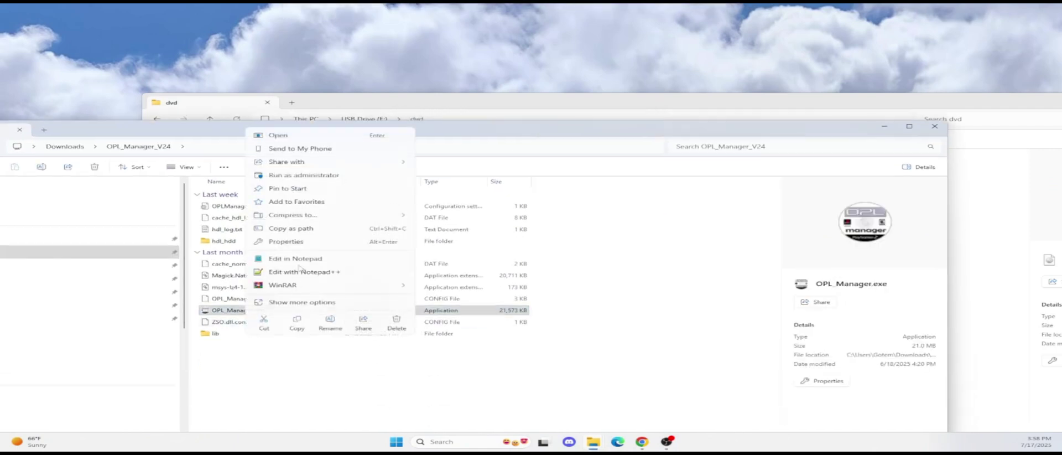
{"action": "left_click", "coordinate": [298, 176]}
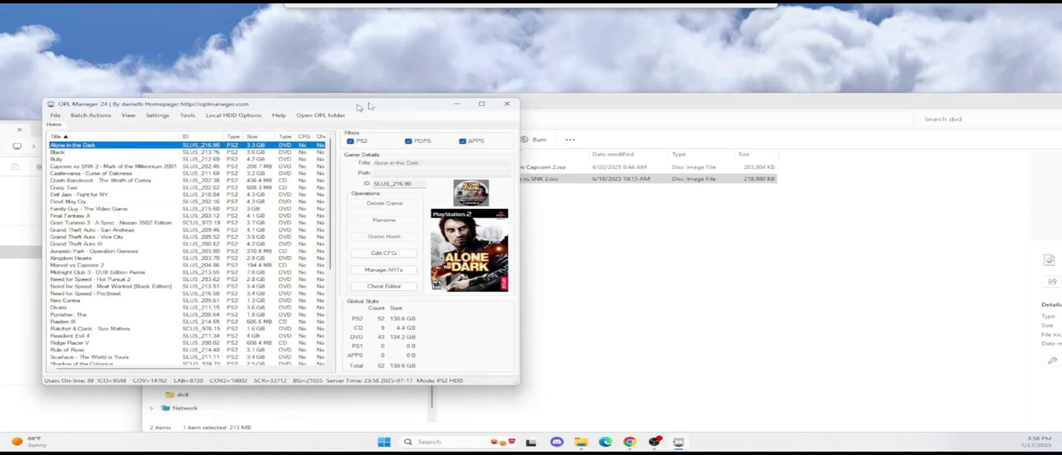
{"action": "left_click_drag", "start_coordinate": [367, 103], "coordinate": [487, 95]}
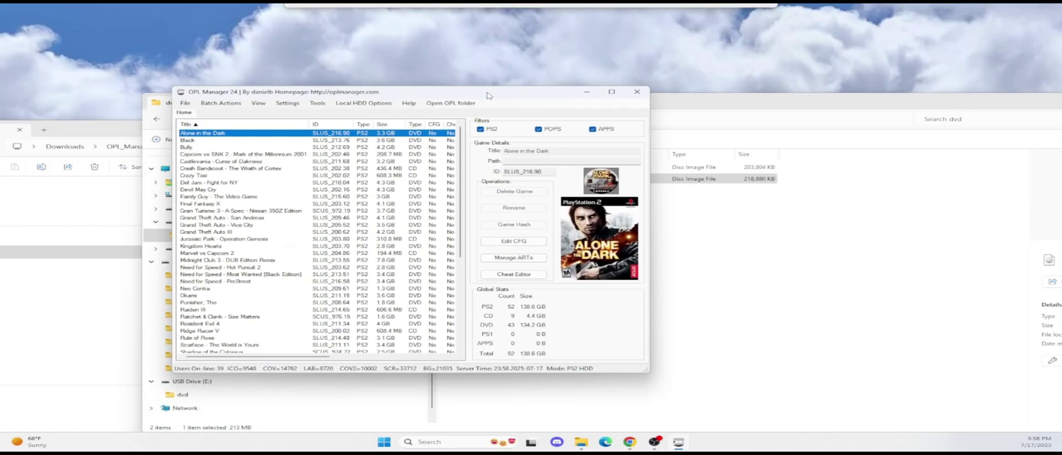
- Look over the local HDD options and the full PS2 game list, keeping the USB drive's folder path in view
{"action": "left_click", "coordinate": [185, 103]}
{"action": "left_click", "coordinate": [198, 112]}
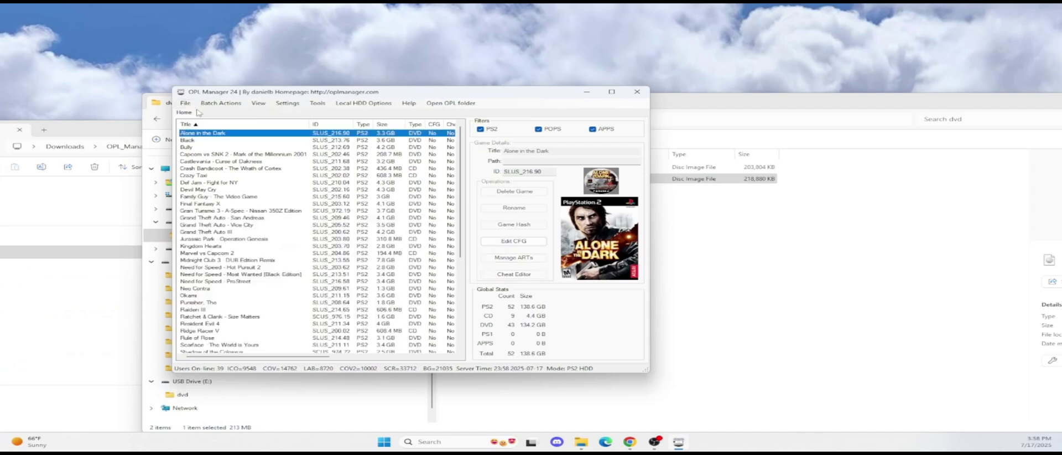
{"action": "left_click", "coordinate": [335, 104]}
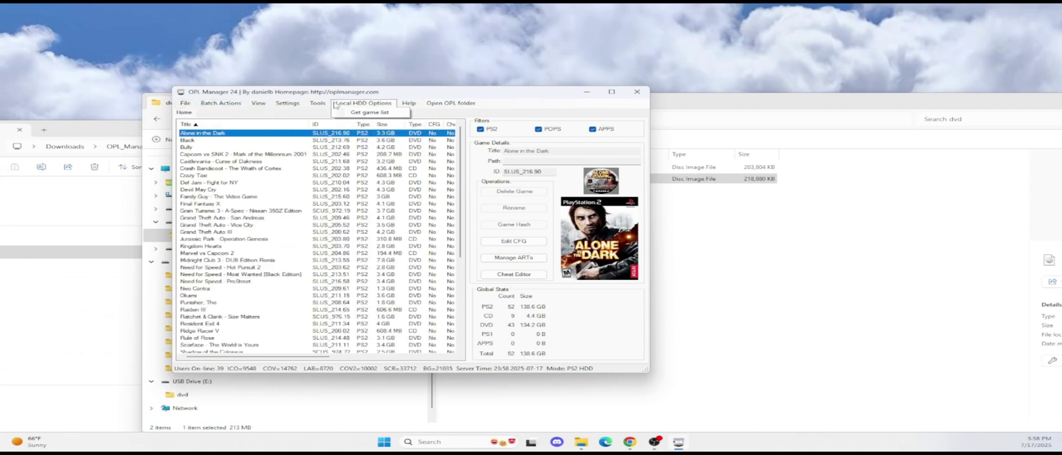
{"action": "key", "text": "Escape"}
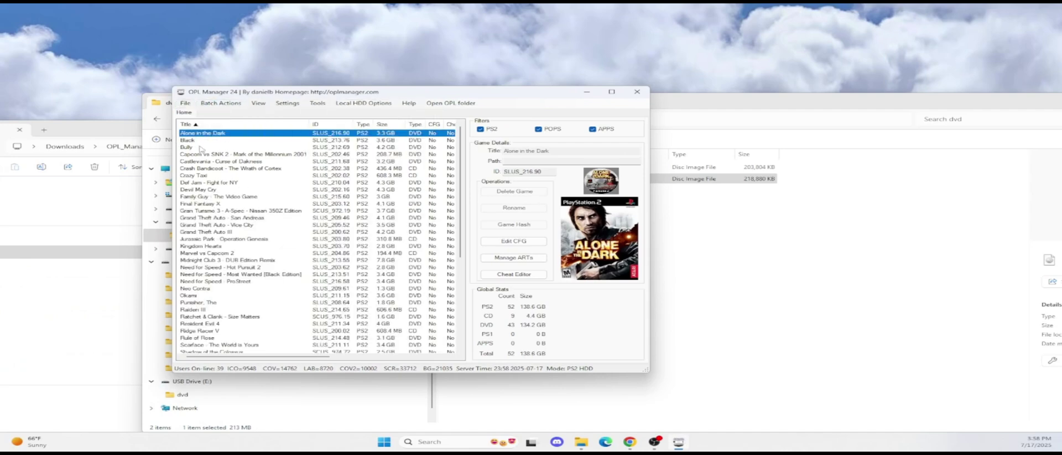
{"action": "scroll", "coordinate": [439, 177], "scroll_direction": "down", "scroll_amount": 7}
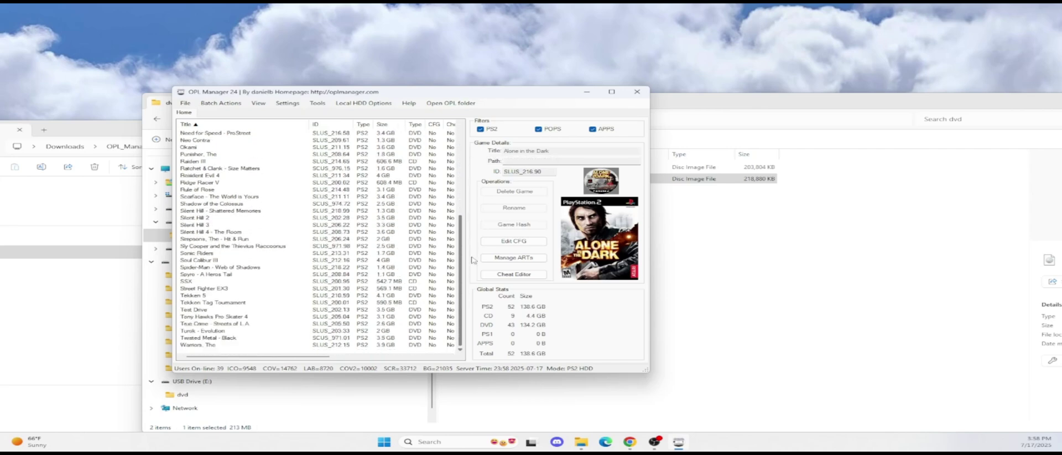
{"action": "scroll", "coordinate": [468, 222], "scroll_direction": "up", "scroll_amount": 7}
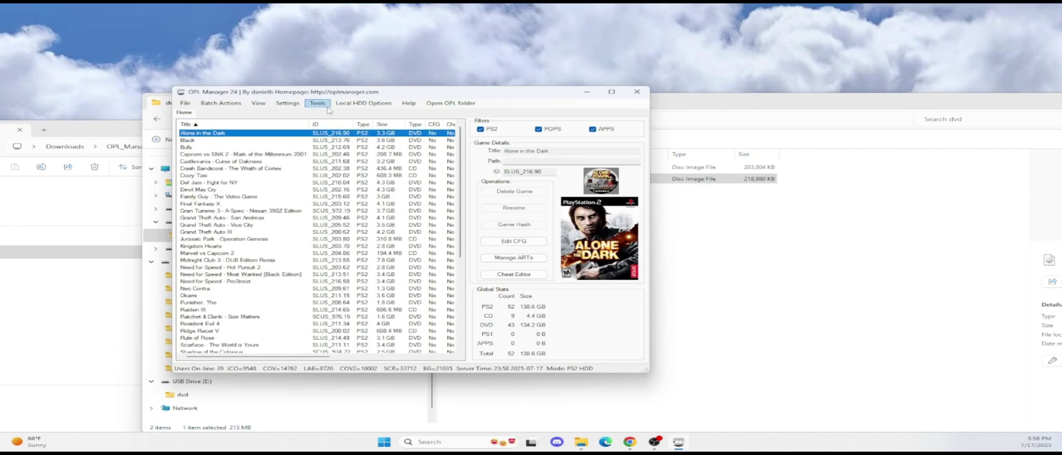
{"action": "left_click_drag", "start_coordinate": [353, 94], "coordinate": [274, 155]}
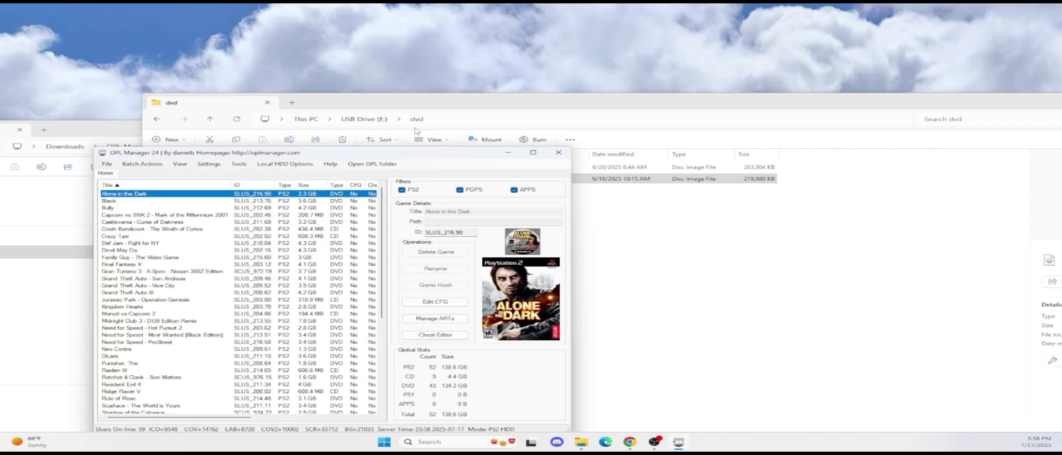
- Switch OPL Manager's mode from the local PS2 HDD to Normal (iso + zso + ul.cfg)
{"action": "left_click", "coordinate": [295, 167]}
{"action": "mouse_move", "coordinate": [213, 165]}
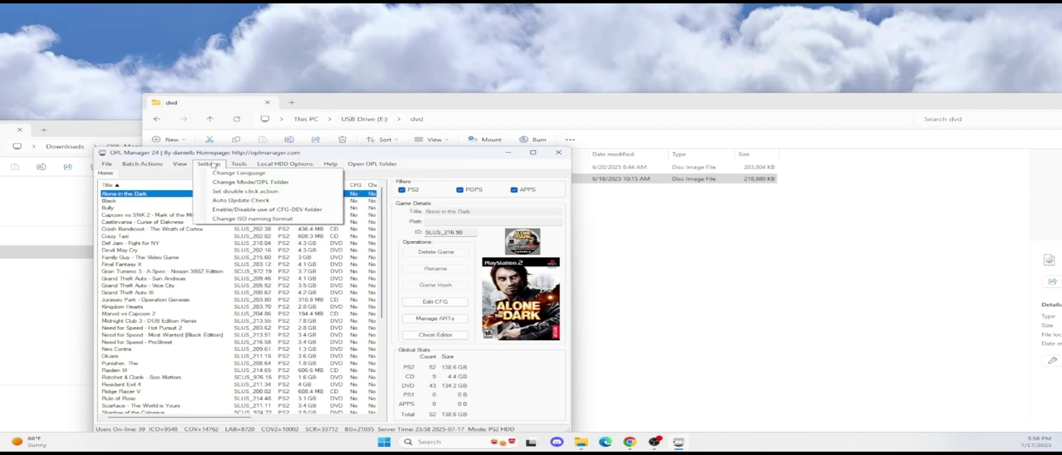
{"action": "left_click", "coordinate": [254, 182]}
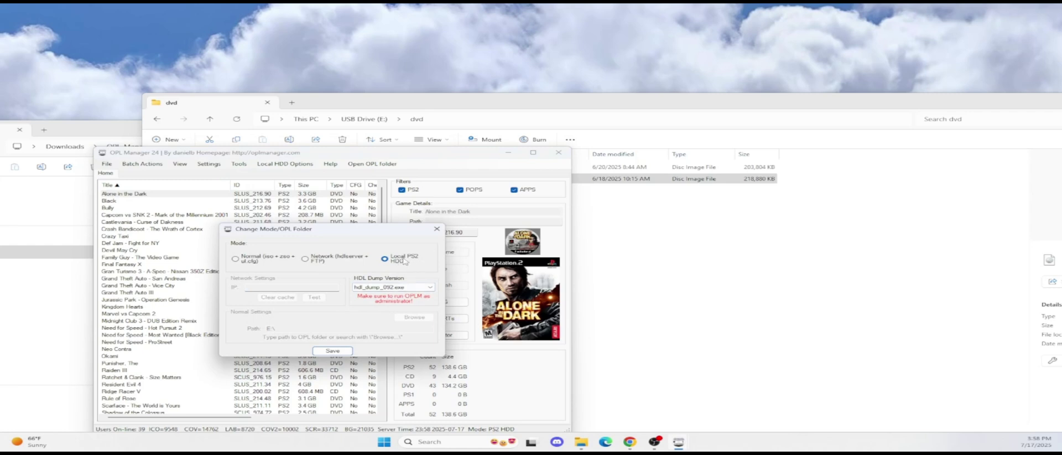
{"action": "left_click", "coordinate": [239, 260]}
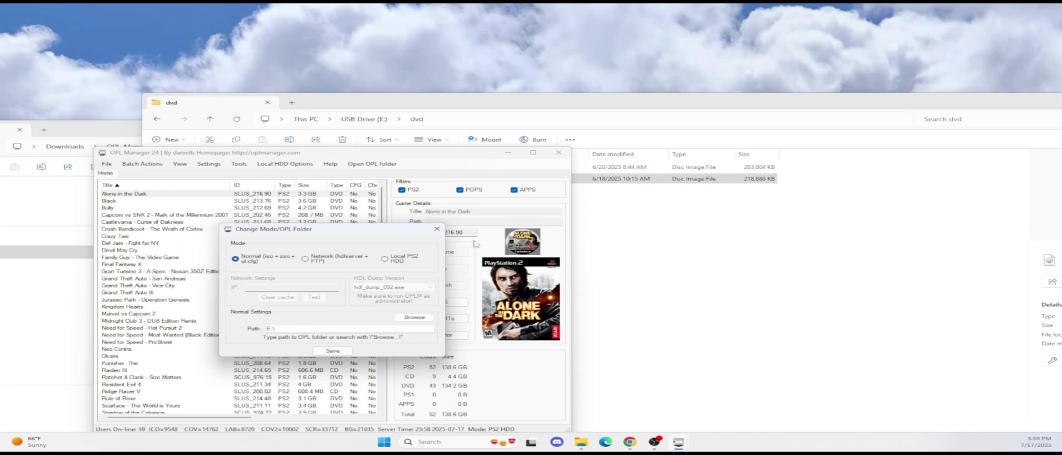
- Move the dvd folder window out of the way, save E:\ as the OPL folder, and accept creating the missing OPL folders
{"action": "left_click", "coordinate": [454, 100]}
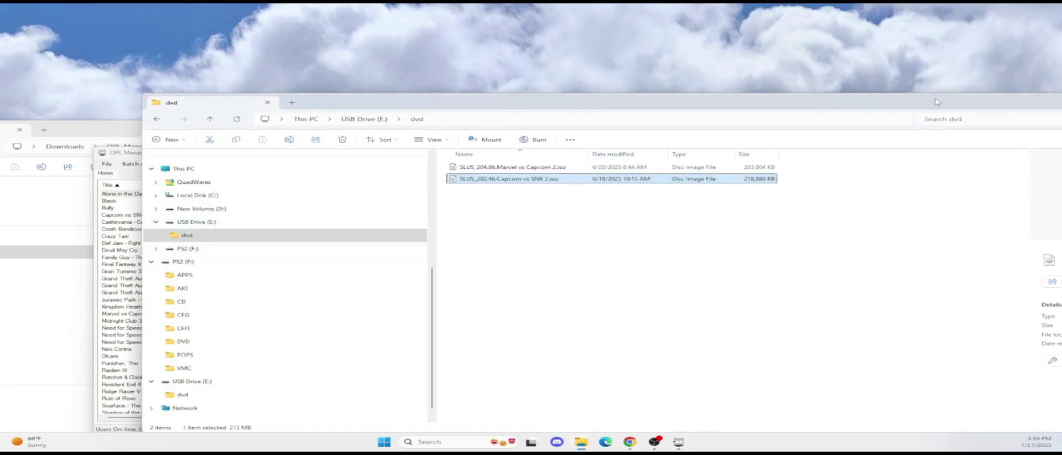
{"action": "left_click_drag", "start_coordinate": [937, 101], "coordinate": [913, 293]}
{"action": "left_click", "coordinate": [313, 357]}
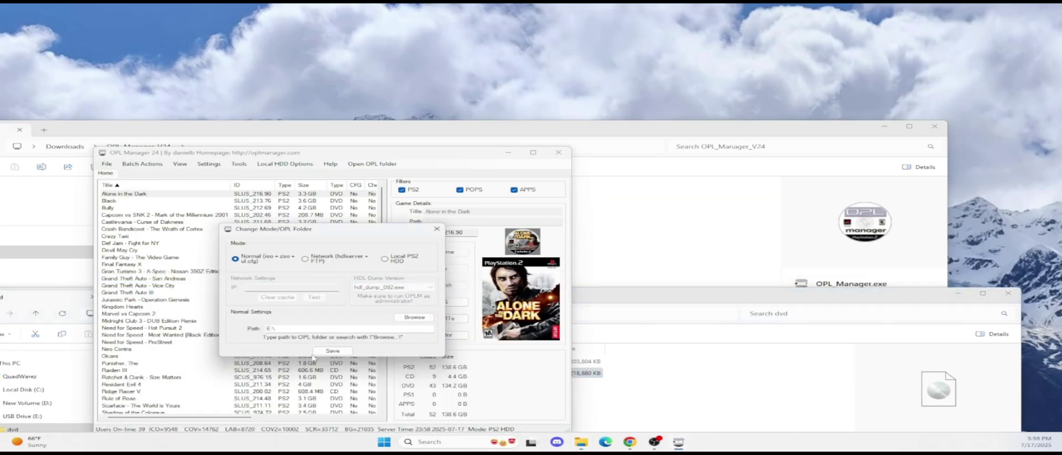
{"action": "left_click", "coordinate": [332, 351]}
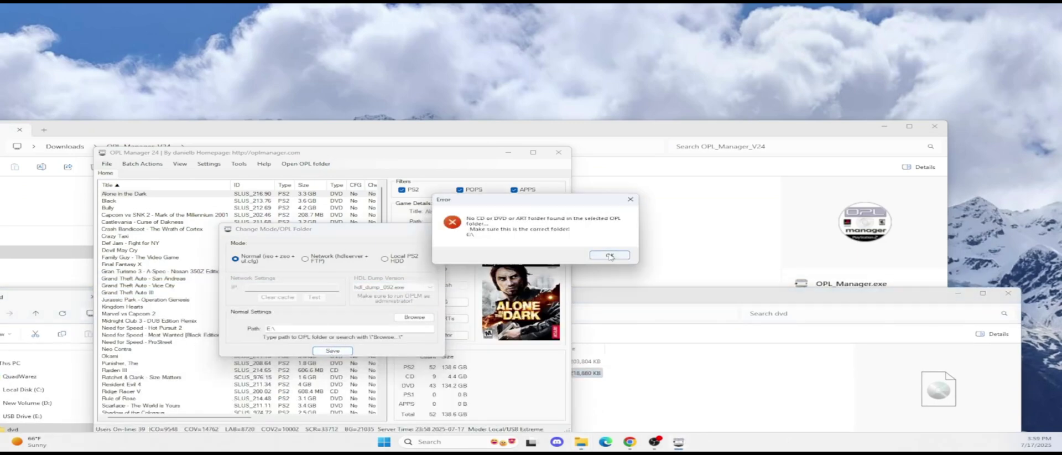
{"action": "left_click", "coordinate": [609, 255]}
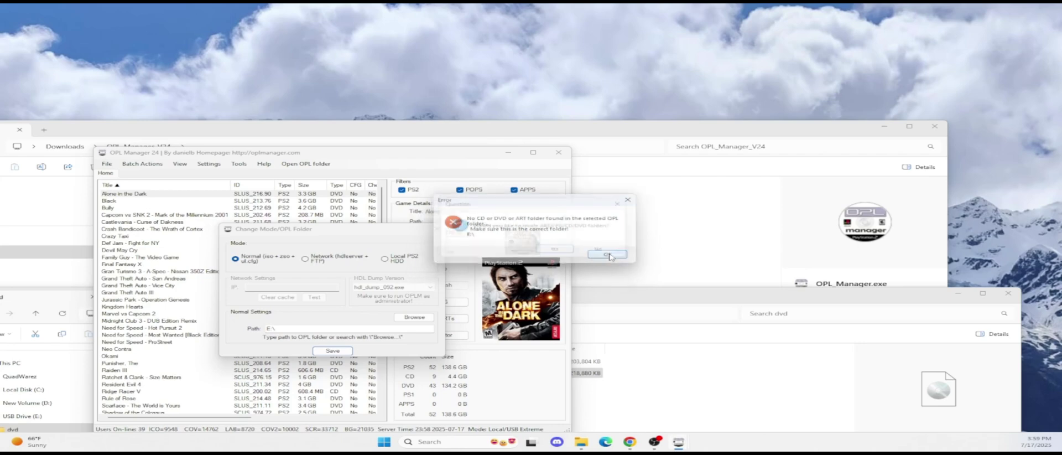
{"action": "left_click", "coordinate": [573, 253]}
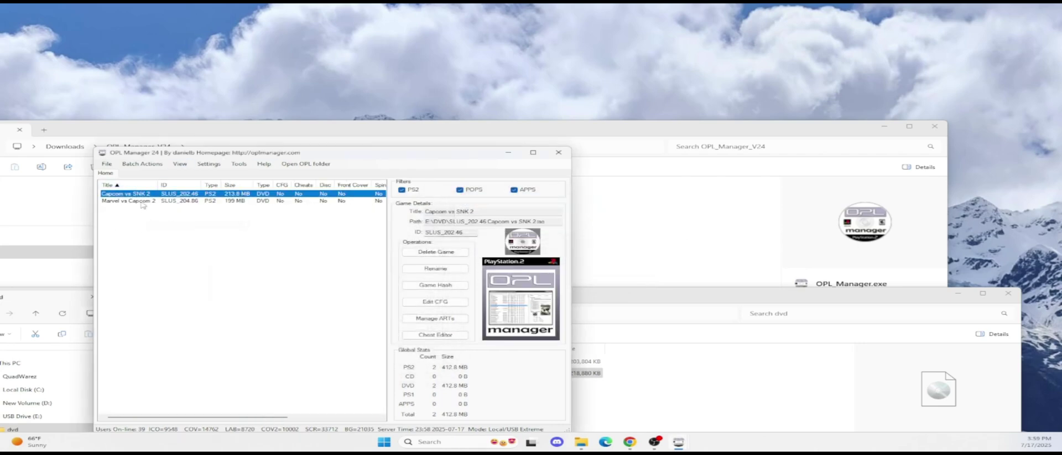
- Raise the USB drive's folder window and go back to the drive root to inspect its OPL folders
{"action": "left_click_drag", "start_coordinate": [607, 296], "coordinate": [654, 221]}
{"action": "key", "text": "alt+Left"}
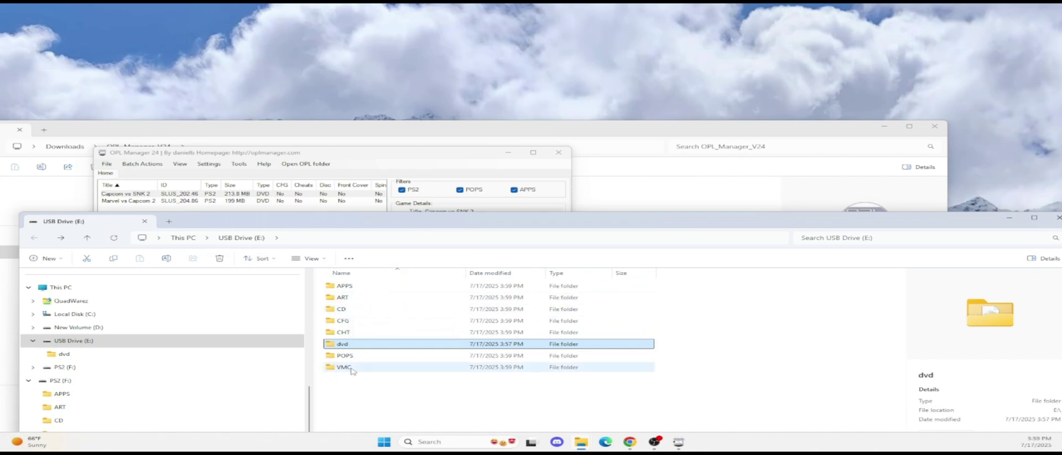
{"action": "left_click", "coordinate": [402, 367]}
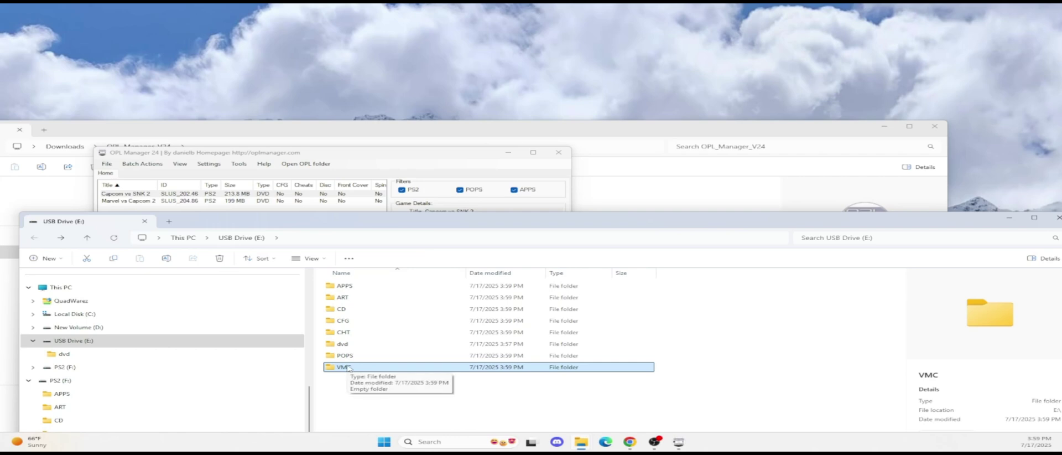
- Return to OPL Manager, focus the title of Capcom vs SNK 2, and move the window higher on the desktop
{"action": "left_click", "coordinate": [385, 162]}
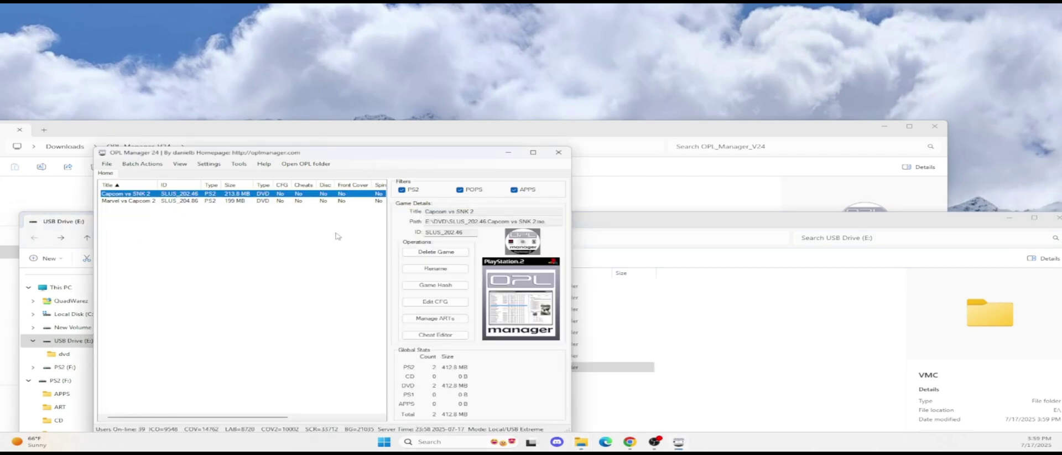
{"action": "left_click", "coordinate": [488, 211]}
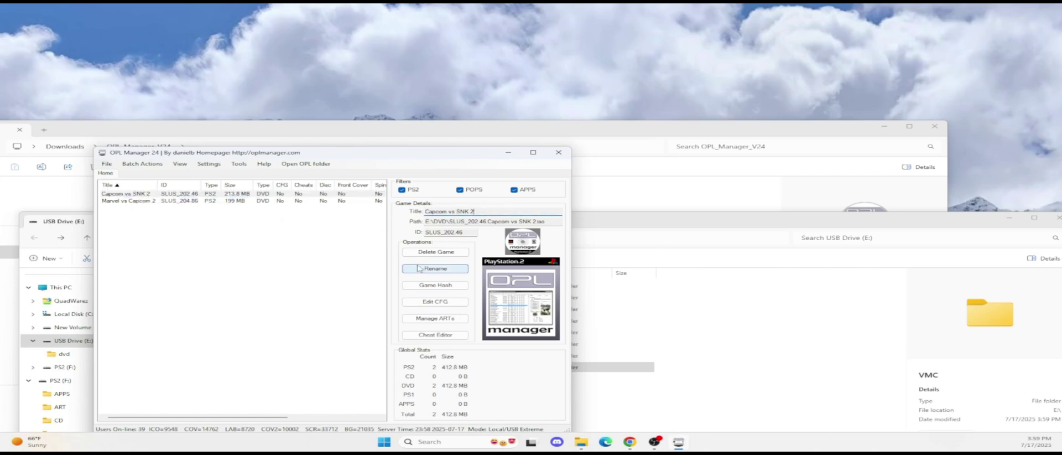
{"action": "left_click_drag", "start_coordinate": [457, 155], "coordinate": [439, 82]}
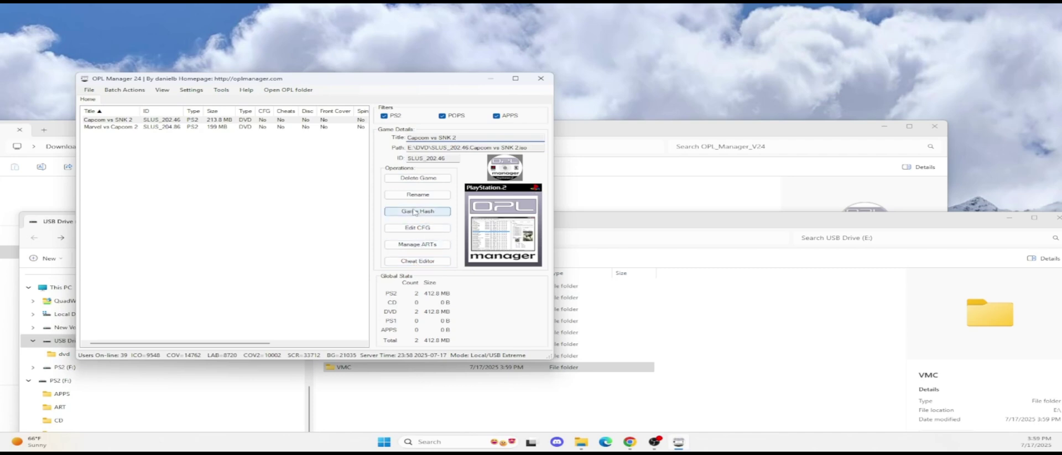
- Look through the settings, tools and help options, and try to open the Game Gallery (OPL Simulator)
{"action": "left_click", "coordinate": [191, 90]}
{"action": "mouse_move", "coordinate": [225, 95]}
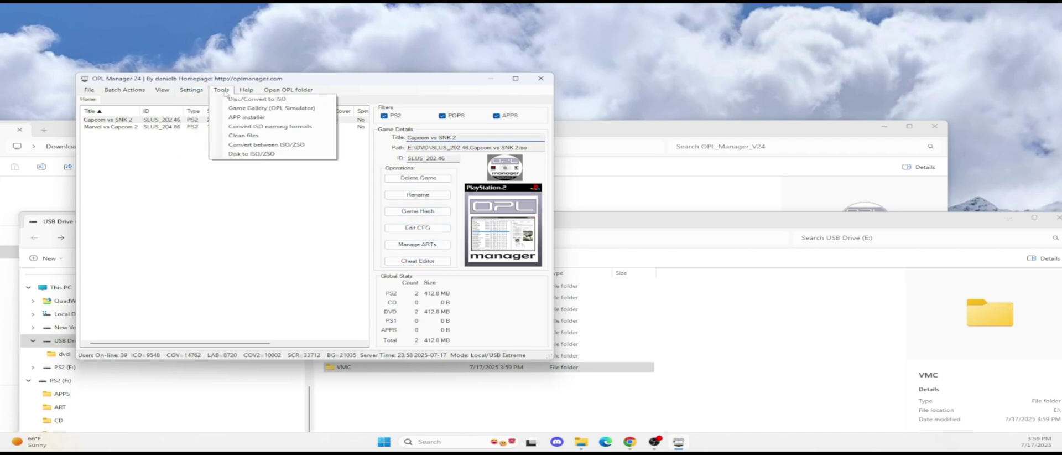
{"action": "mouse_move", "coordinate": [156, 96]}
{"action": "left_click", "coordinate": [284, 240]}
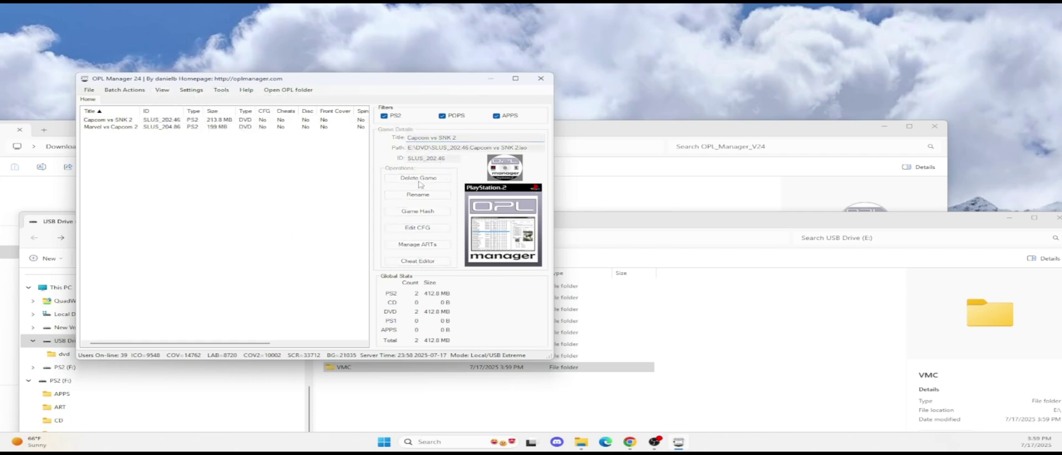
{"action": "left_click", "coordinate": [221, 89]}
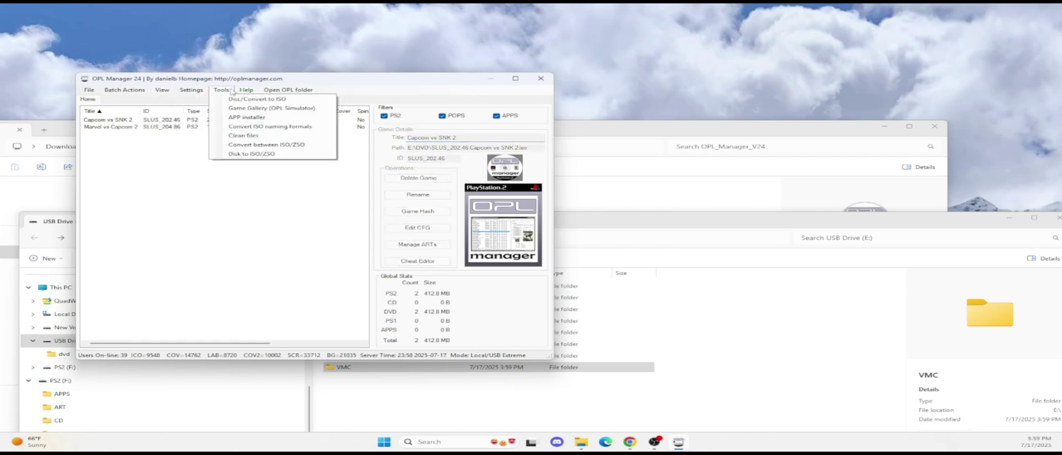
{"action": "left_click", "coordinate": [247, 89]}
{"action": "left_click", "coordinate": [216, 90]}
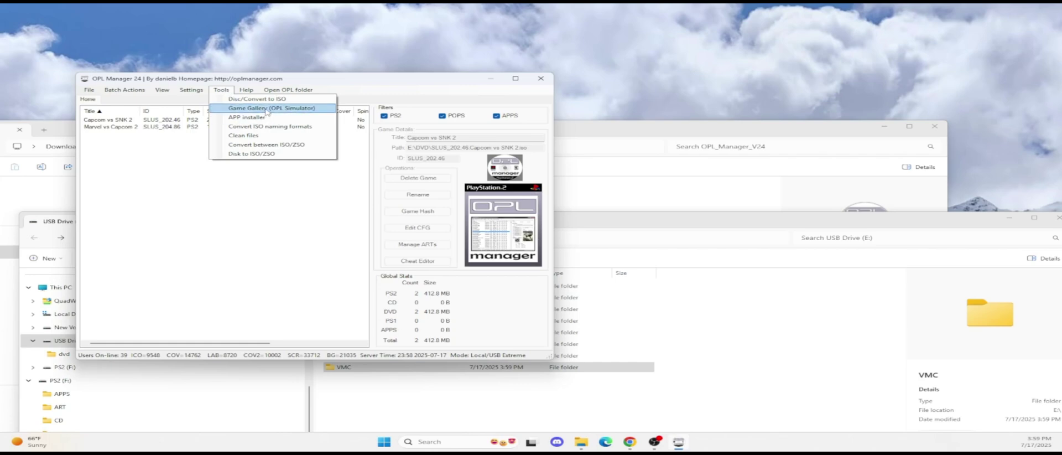
{"action": "left_click", "coordinate": [267, 108]}
{"action": "left_click", "coordinate": [607, 250]}
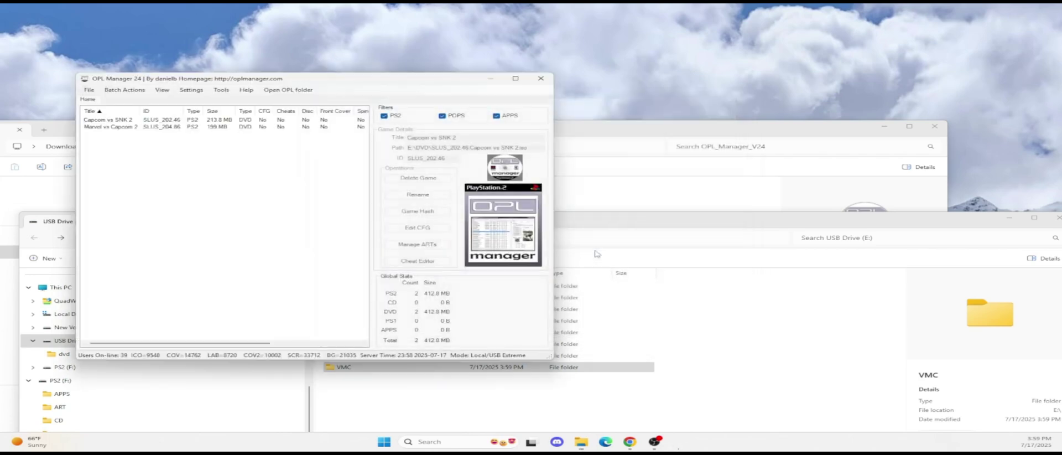
- Open the artwork manager for Capcom vs SNK 2, review its artwork slots, and close it
{"action": "left_click", "coordinate": [380, 166]}
{"action": "left_click", "coordinate": [292, 121]}
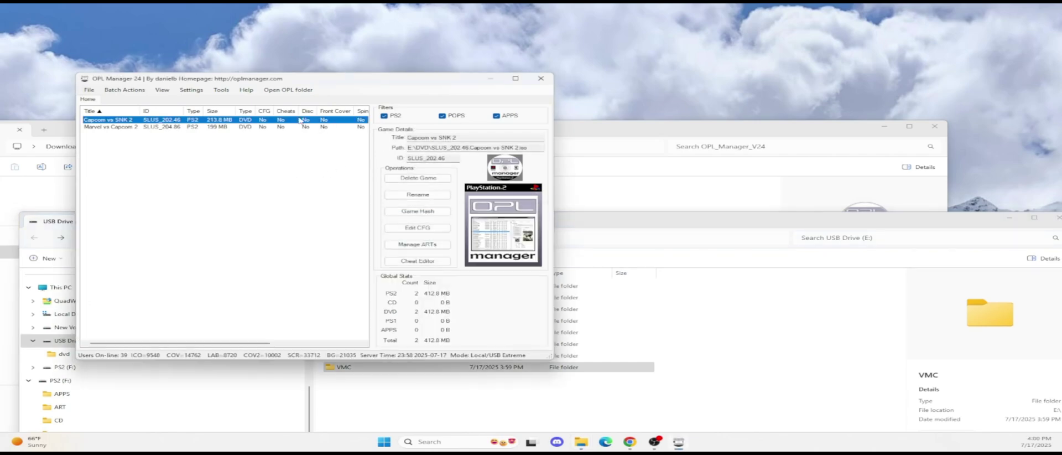
{"action": "left_click", "coordinate": [423, 246]}
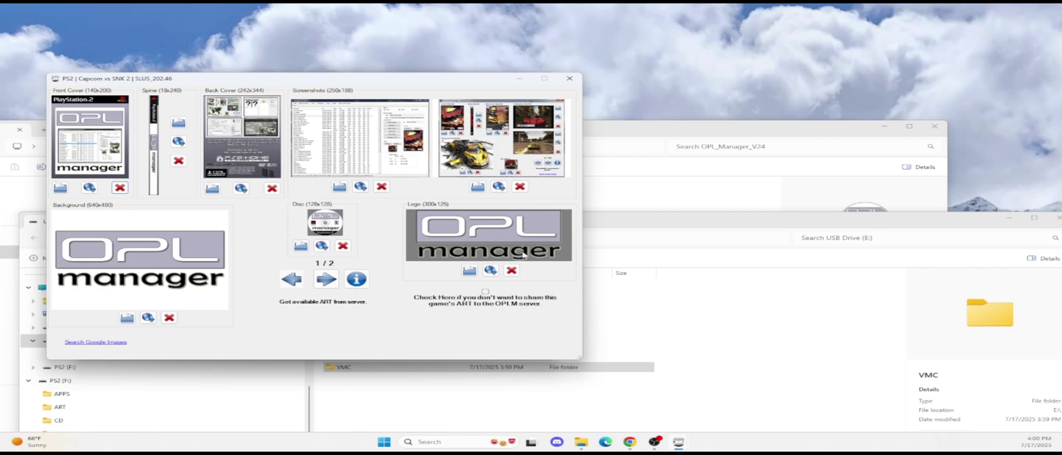
{"action": "left_click", "coordinate": [569, 78]}
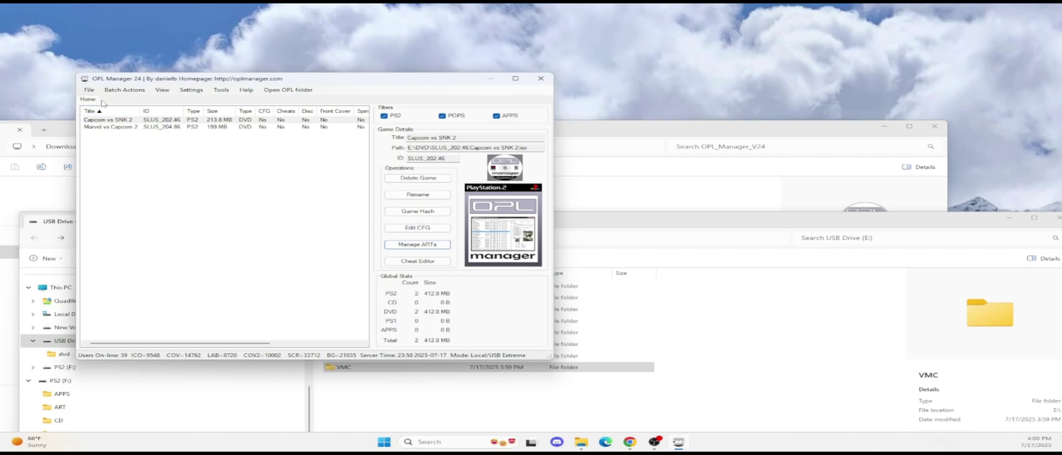
- Copy SLUS_203.80.JURASSIC - OPERATION GENESIS.iso from the DVD folder into the USB drive's dvd folder
{"action": "left_click", "coordinate": [232, 387]}
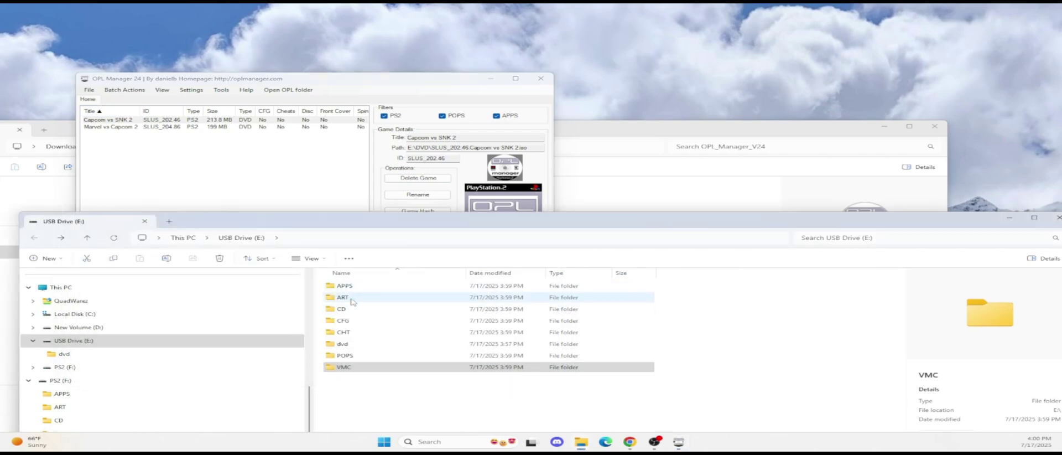
{"action": "double_click", "coordinate": [346, 343]}
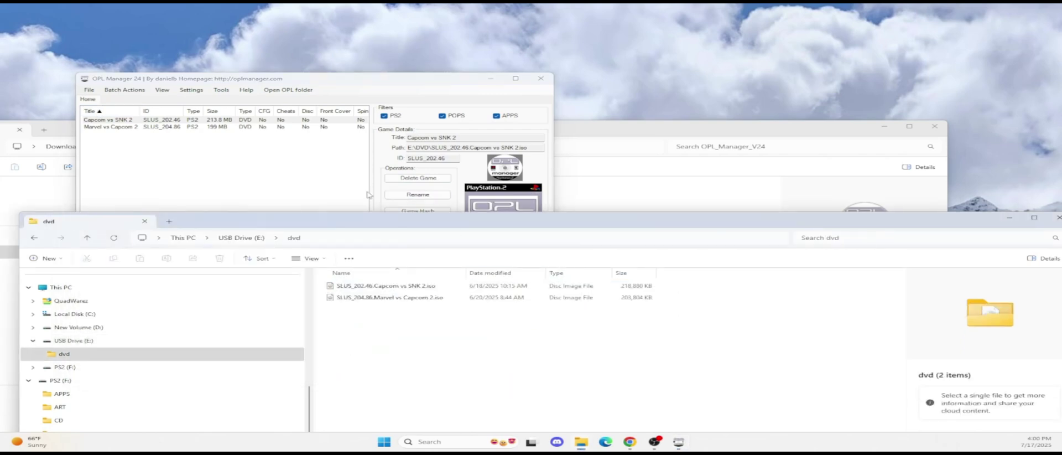
{"action": "left_click_drag", "start_coordinate": [579, 134], "coordinate": [387, 9]}
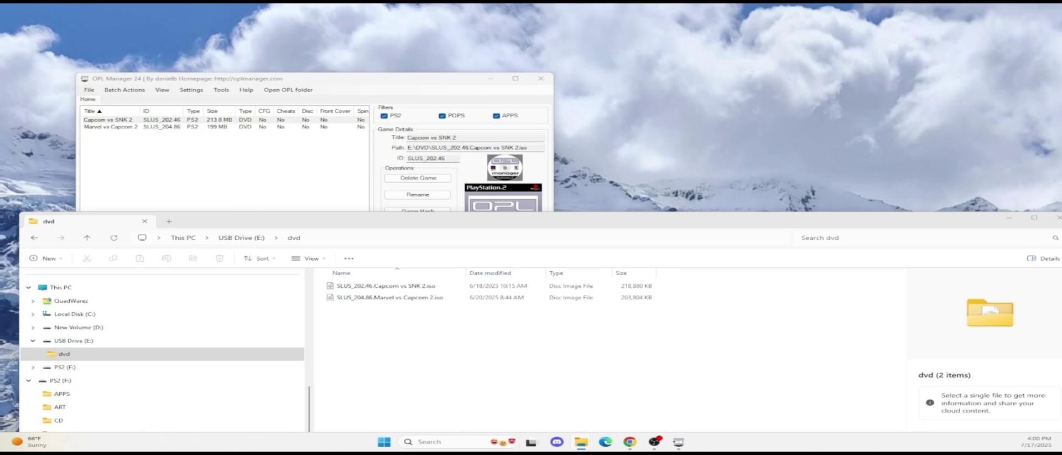
{"action": "left_click_drag", "start_coordinate": [210, 350], "coordinate": [467, 353]}
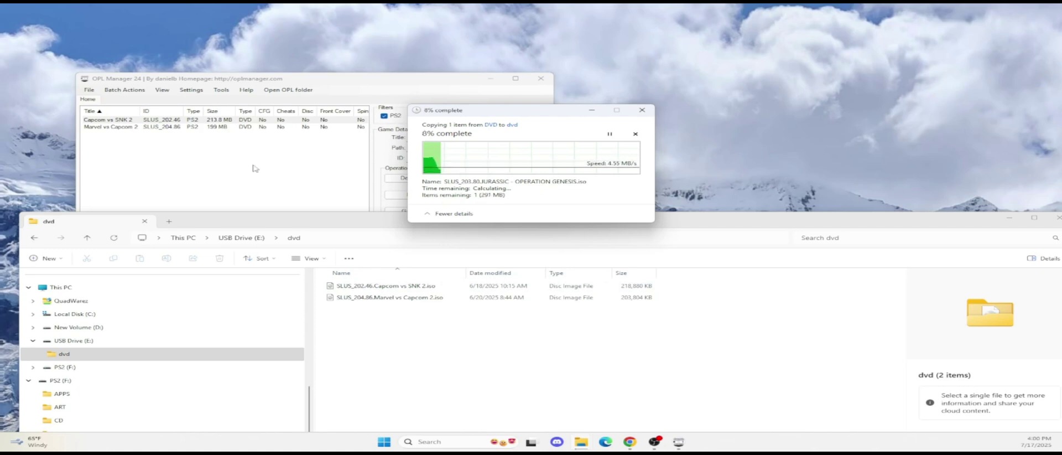
{"action": "left_click", "coordinate": [221, 89]}
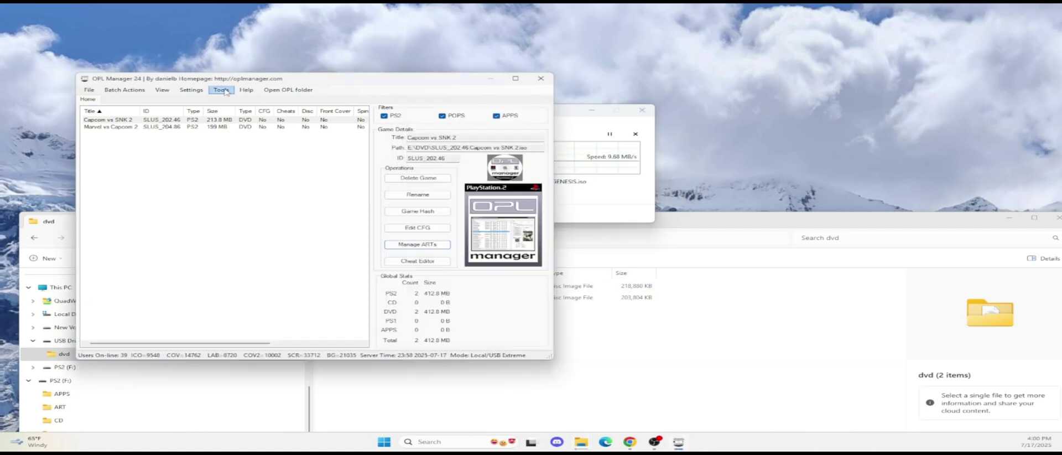
{"action": "left_click", "coordinate": [221, 89]}
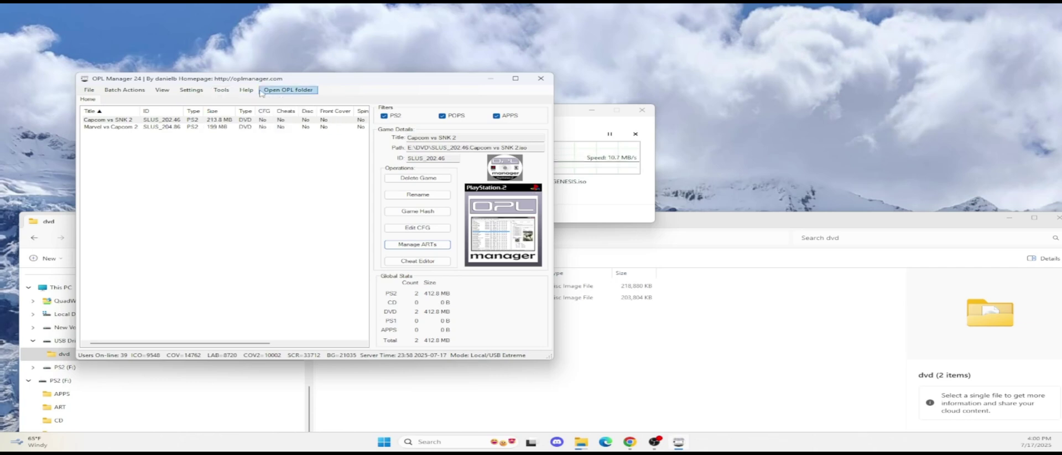
{"action": "mouse_move", "coordinate": [155, 92]}
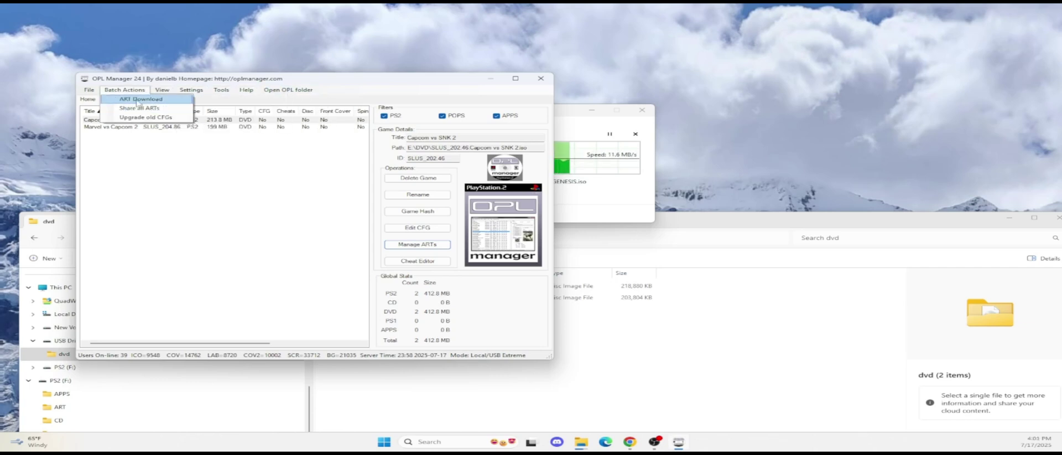
{"action": "left_click", "coordinate": [456, 91]}
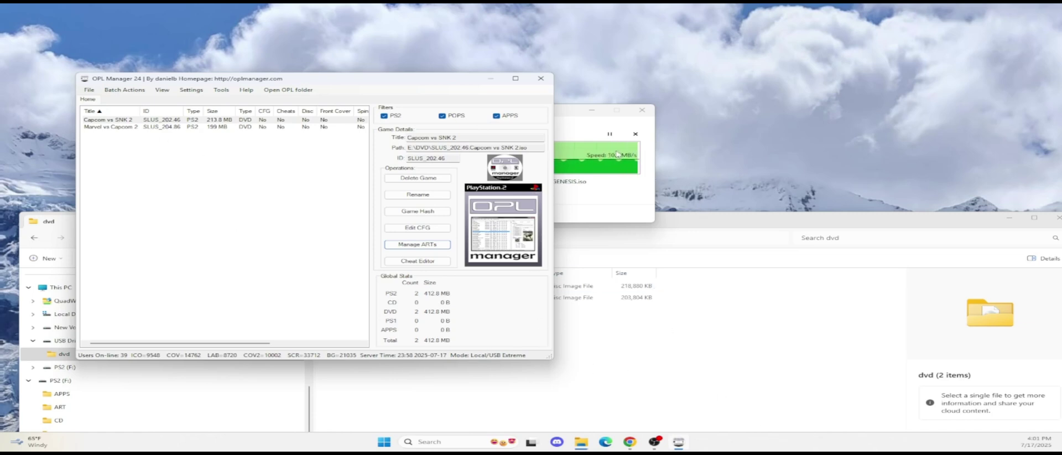
- Check the copied Jurassic ISO in the USB drive's dvd folder and refresh the game list in OPL Manager
{"action": "left_click", "coordinate": [666, 372]}
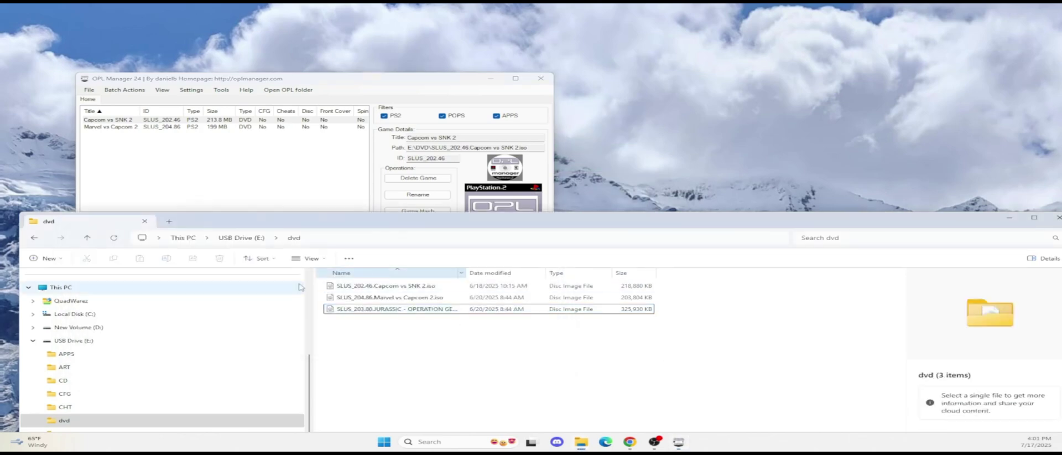
{"action": "left_click", "coordinate": [187, 166]}
{"action": "left_click", "coordinate": [97, 89]}
{"action": "left_click", "coordinate": [105, 99]}
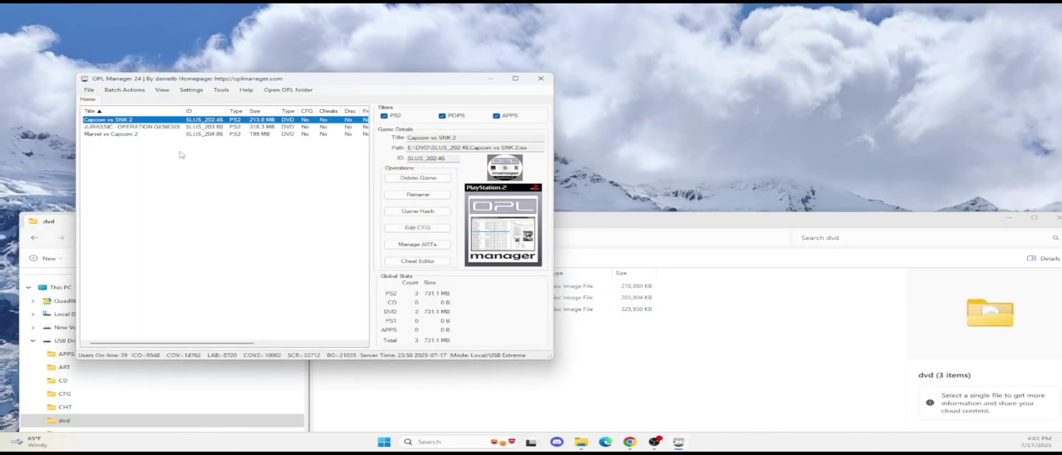
- Open the batch ART download for all games and bring up the USB drive's ART folder
{"action": "left_click", "coordinate": [124, 89]}
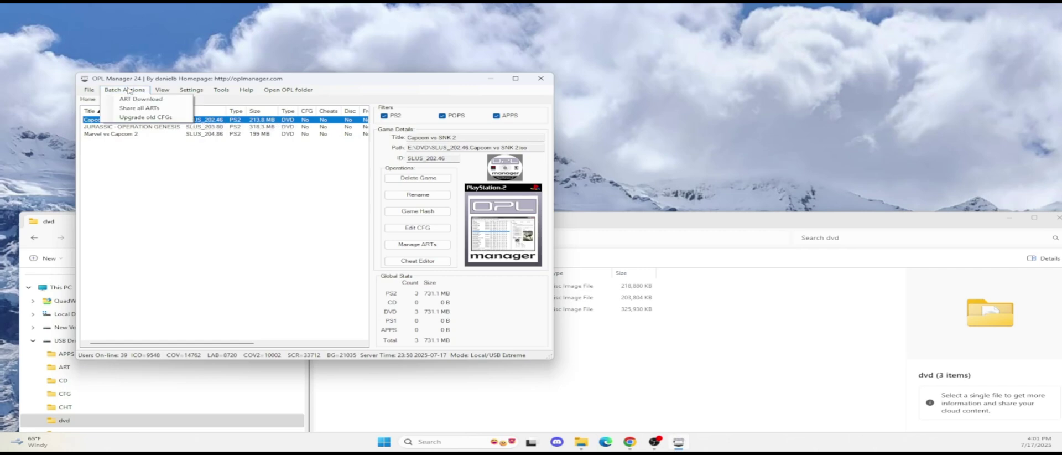
{"action": "left_click", "coordinate": [137, 99]}
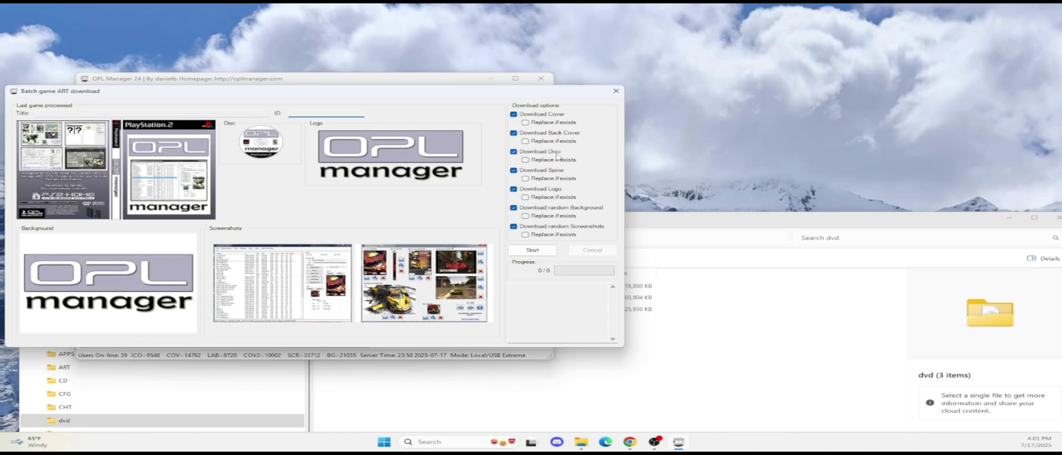
{"action": "left_click", "coordinate": [678, 229]}
{"action": "left_click", "coordinate": [242, 237]}
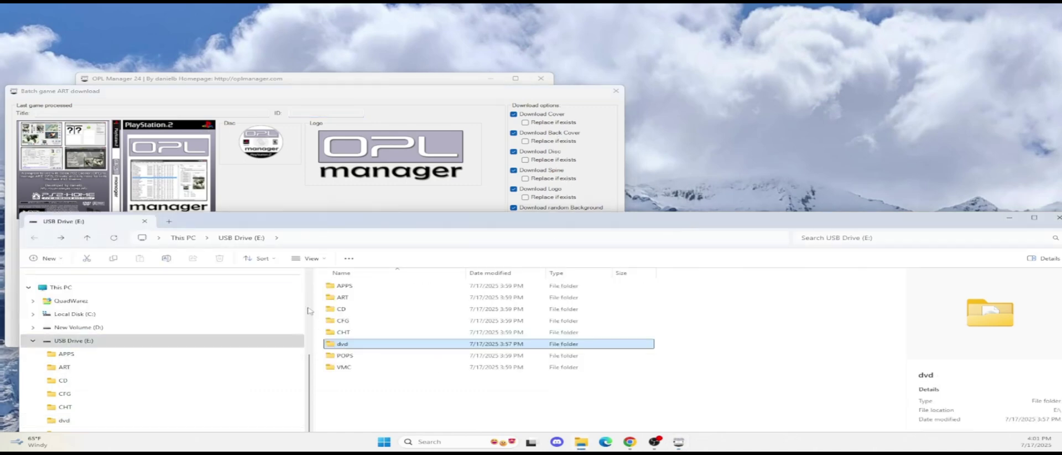
{"action": "double_click", "coordinate": [349, 298]}
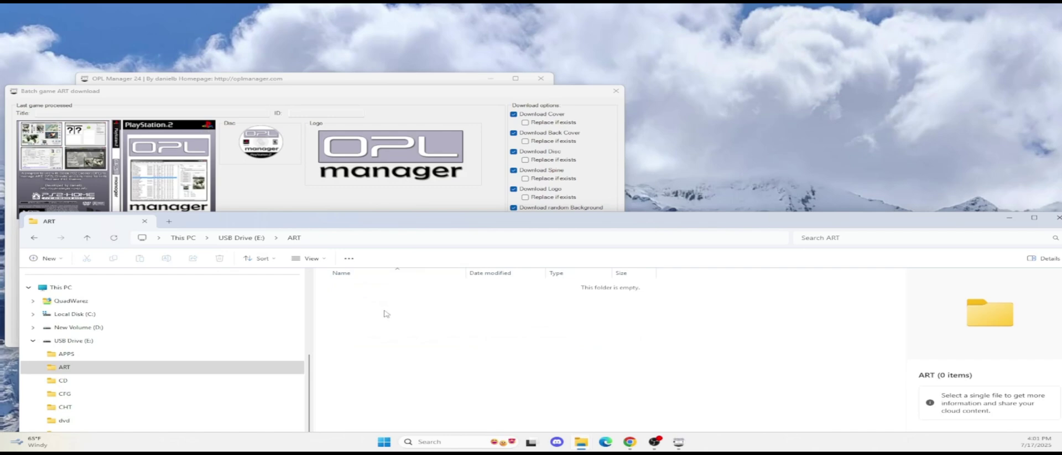
- Batch download covers, back covers, discs, spines, logos, random backgrounds and random screenshots for all games, and close the ART download window
{"action": "left_click", "coordinate": [405, 110]}
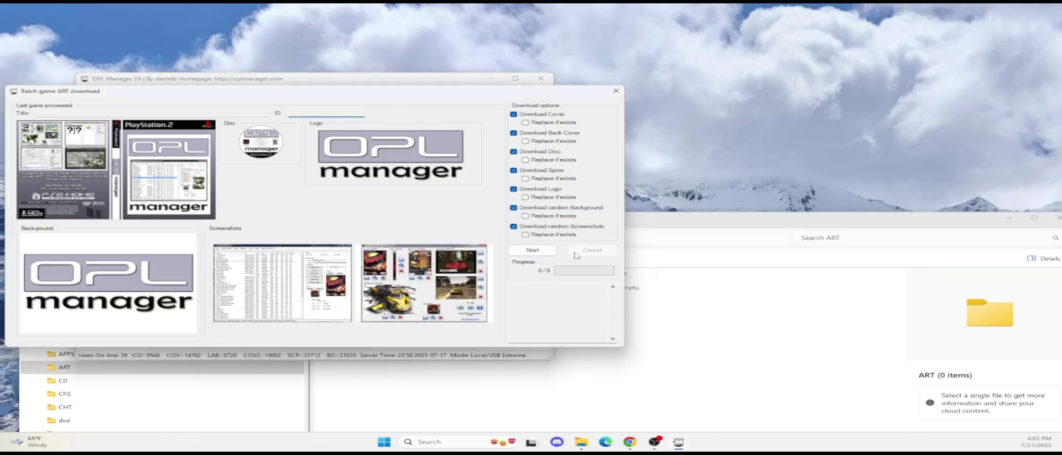
{"action": "left_click", "coordinate": [533, 250]}
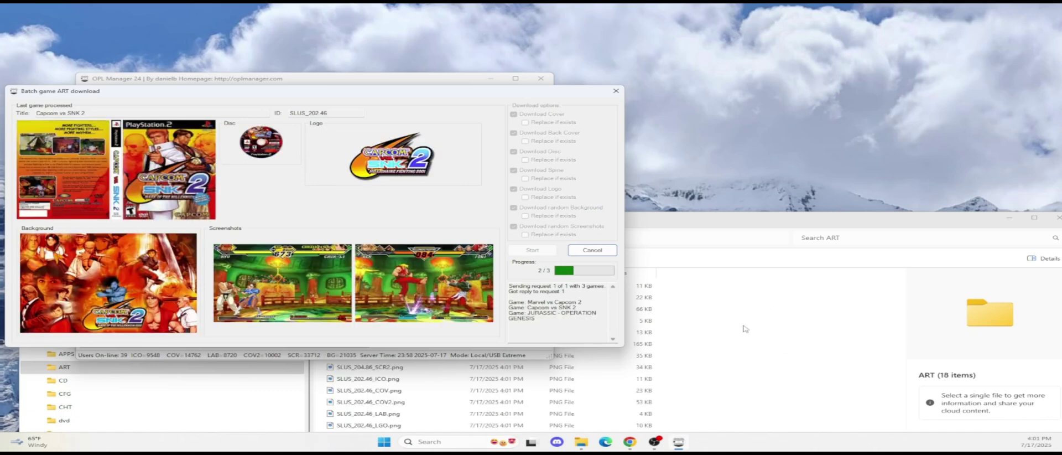
{"action": "left_click", "coordinate": [586, 254]}
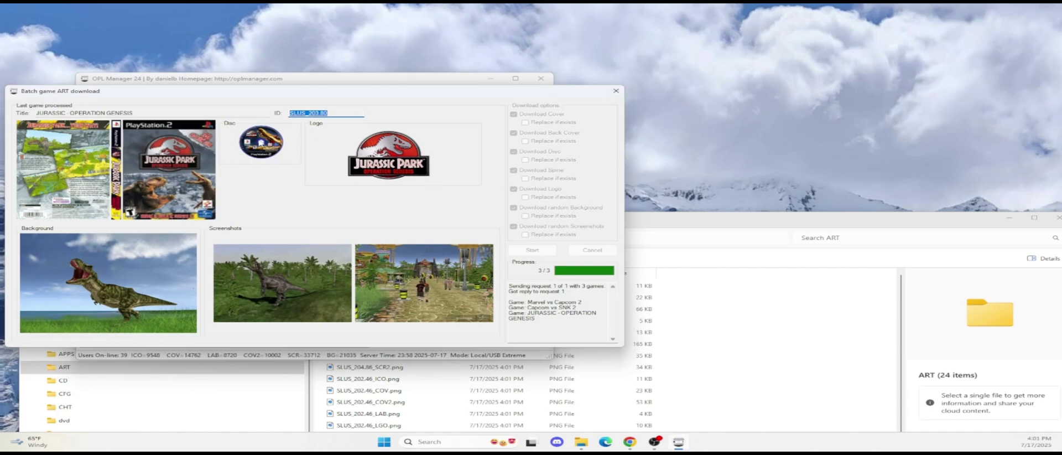
{"action": "left_click", "coordinate": [616, 90]}
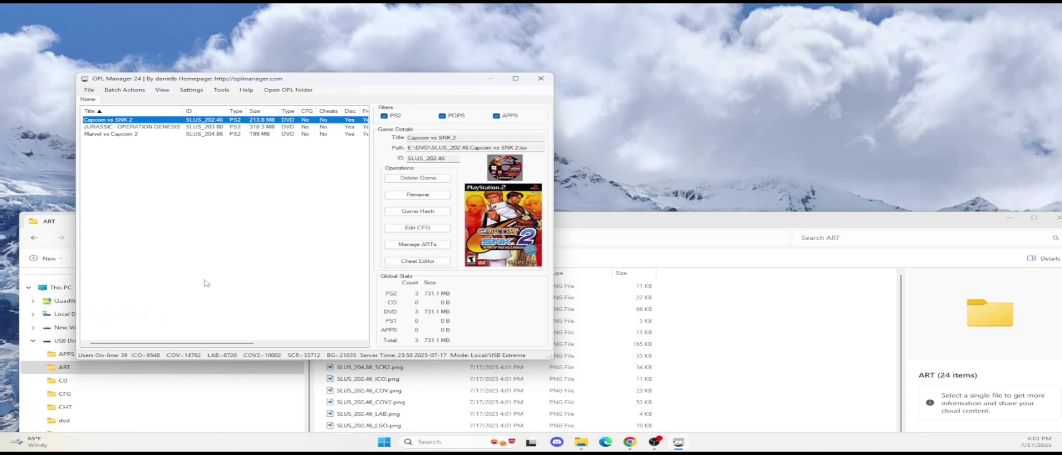
- Check the downloaded PNG artwork files in the USB drive's ART folder alongside the OPL Manager game list
{"action": "left_click", "coordinate": [742, 329]}
{"action": "left_click_drag", "start_coordinate": [502, 225], "coordinate": [495, 170]}
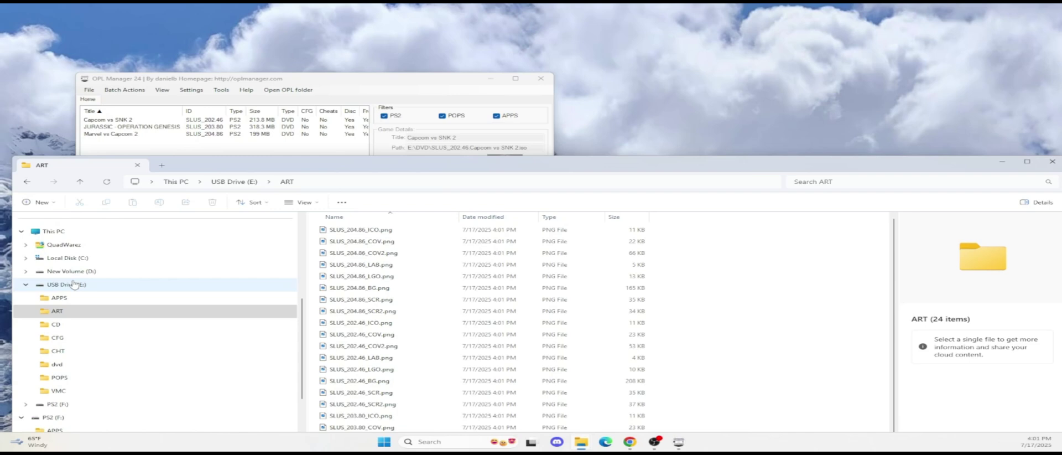
{"action": "left_click_drag", "start_coordinate": [261, 80], "coordinate": [234, 40]}
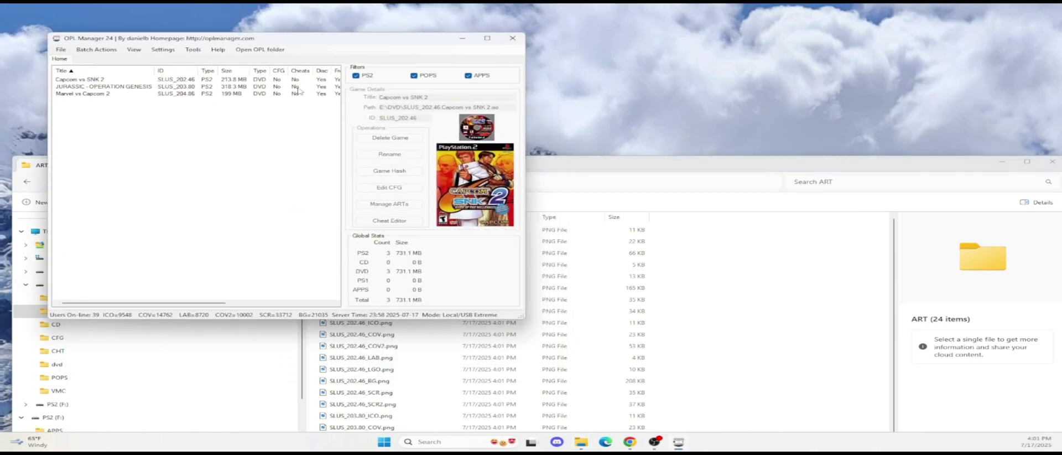
- Review the folders in the root of USB Drive (E:), briefly opening the ART folder and returning to the root
{"action": "left_click", "coordinate": [571, 174]}
{"action": "left_click", "coordinate": [75, 284]}
{"action": "left_click", "coordinate": [434, 242]}
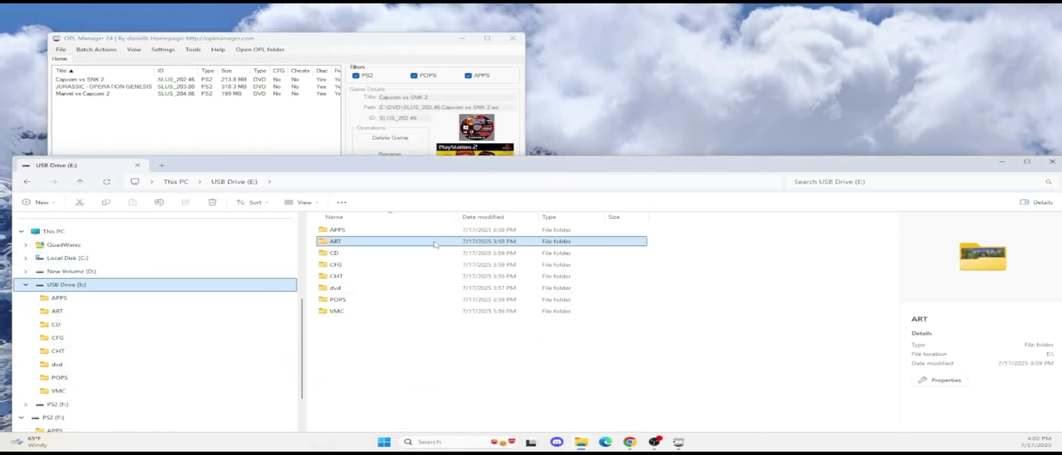
{"action": "double_click", "coordinate": [343, 242]}
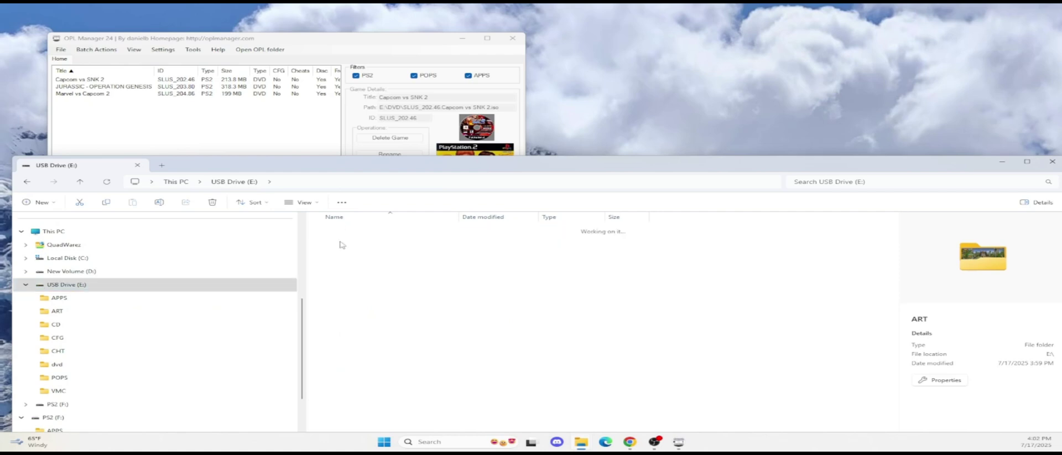
{"action": "key", "text": "alt+Left"}
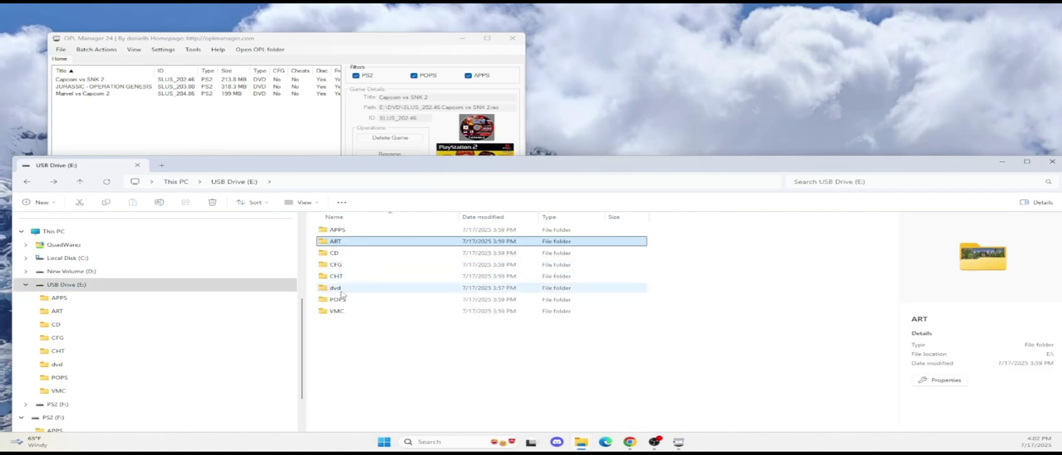
- Open the USB drive's dvd folder, widen the Name column to show full ISO names, and view the CD folder
{"action": "double_click", "coordinate": [346, 288]}
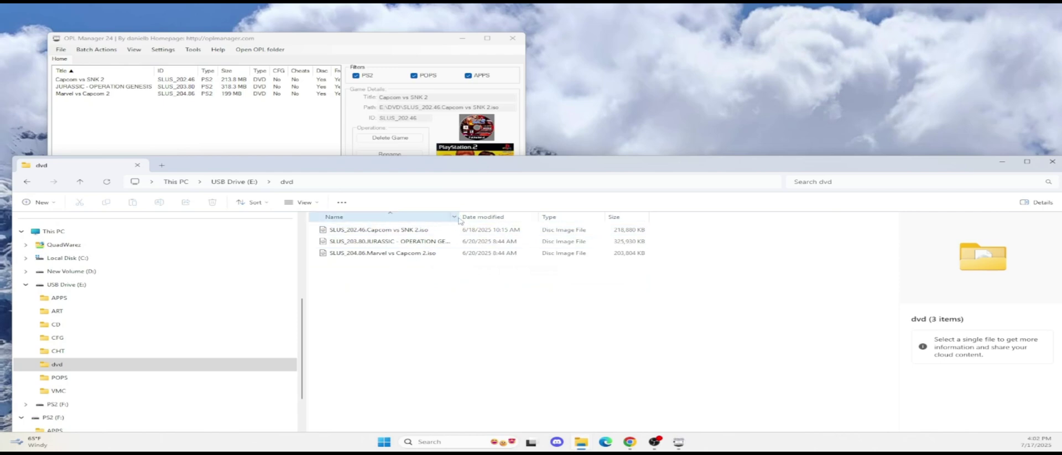
{"action": "left_click_drag", "start_coordinate": [457, 220], "coordinate": [528, 219]}
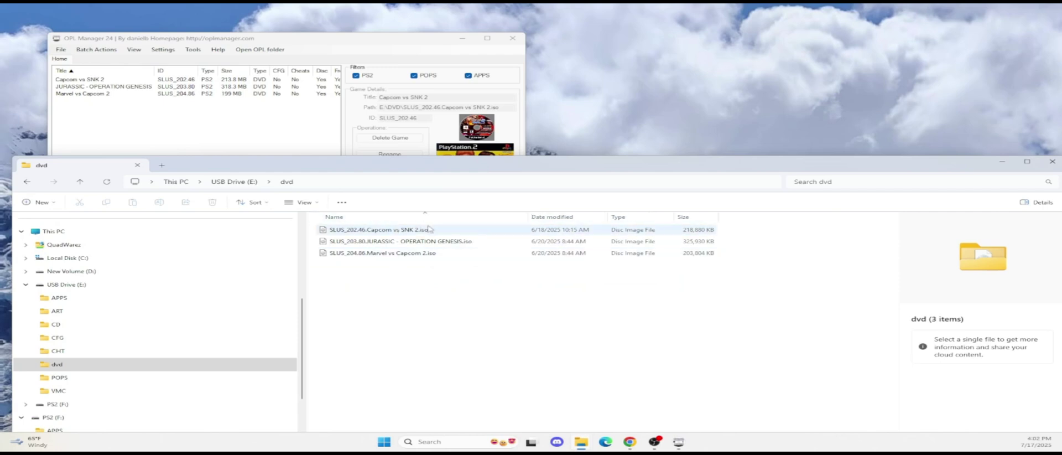
{"action": "left_click", "coordinate": [56, 324]}
- Open OPL Manager's CD/DVD/image file to ISO converter, review its options, and close it
{"action": "left_click", "coordinate": [253, 84]}
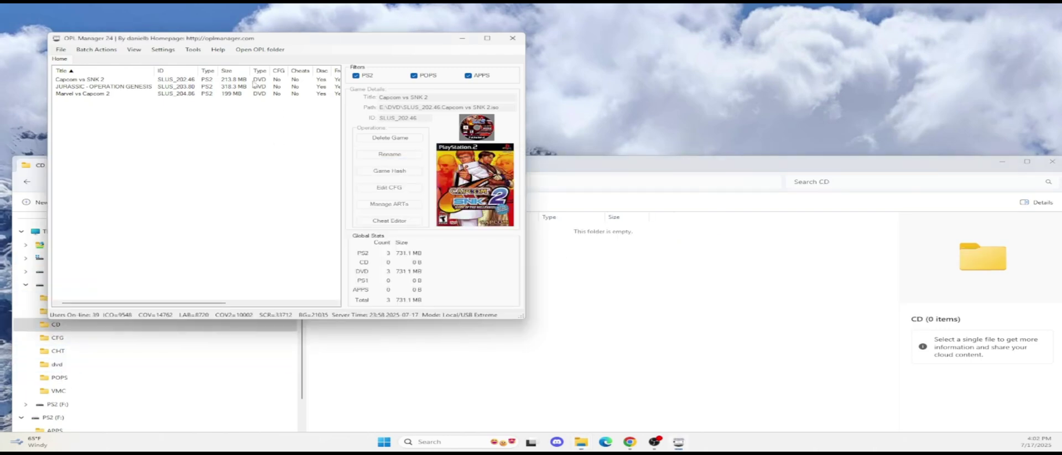
{"action": "left_click", "coordinate": [194, 50]}
{"action": "left_click", "coordinate": [237, 59]}
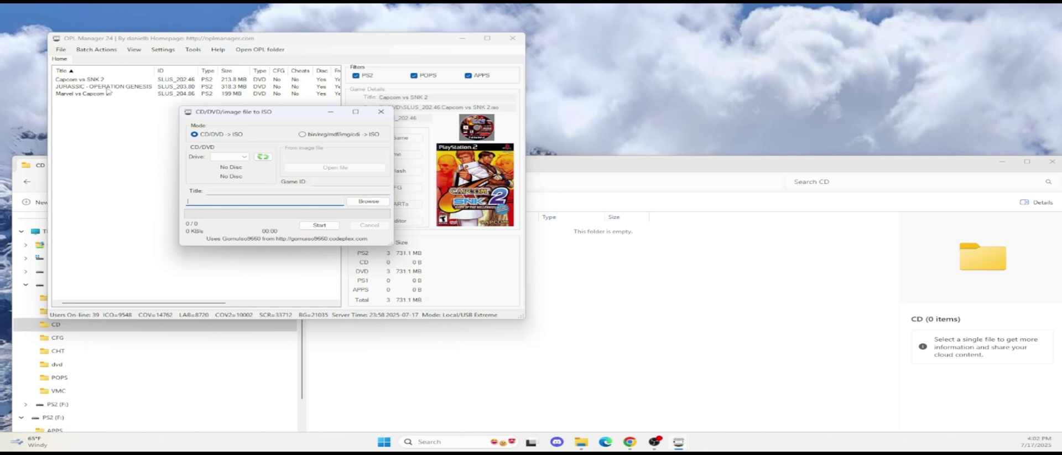
{"action": "left_click", "coordinate": [380, 111]}
- Return to the USB drive's dvd folder and compare its ISO files with the game list in OPL Manager
{"action": "left_click", "coordinate": [616, 316]}
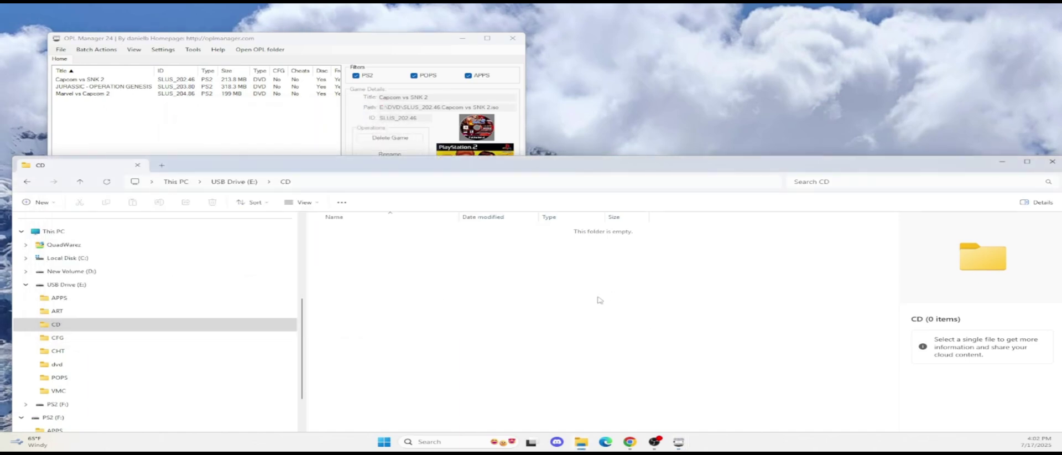
{"action": "left_click", "coordinate": [69, 369]}
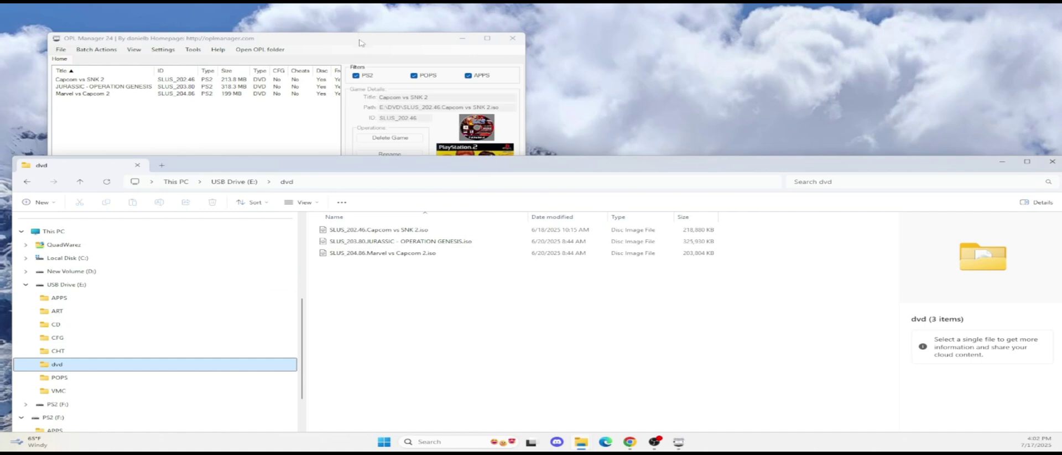
{"action": "left_click_drag", "start_coordinate": [361, 43], "coordinate": [342, 34]}
{"action": "left_click", "coordinate": [465, 349]}
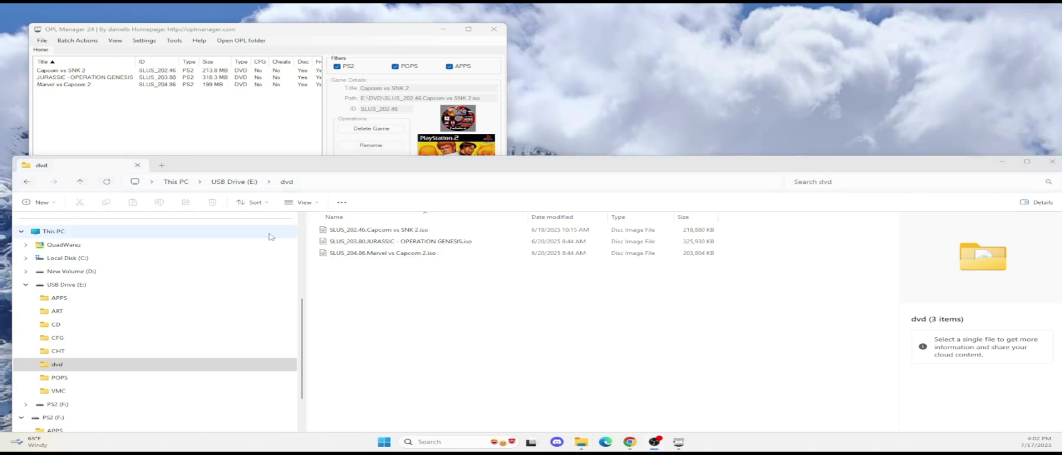
{"action": "left_click_drag", "start_coordinate": [241, 31], "coordinate": [233, 24]}
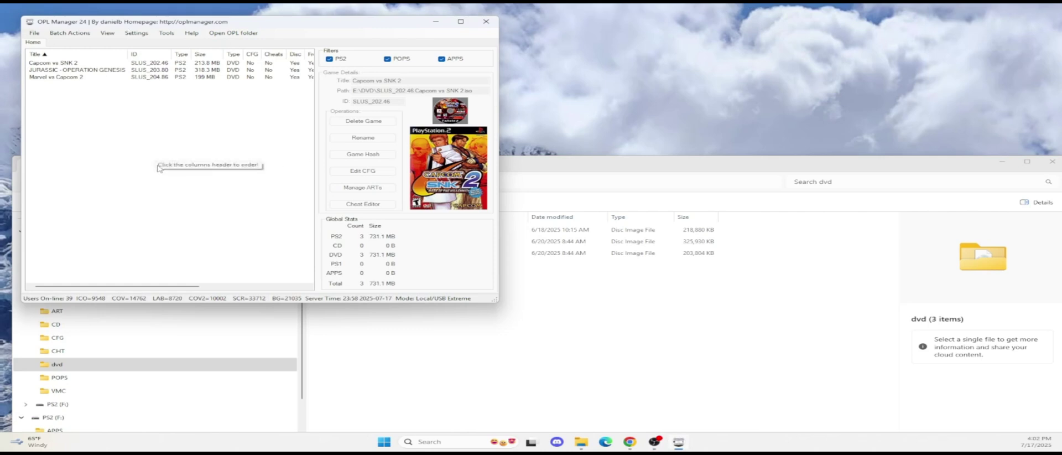
{"action": "left_click", "coordinate": [83, 69]}
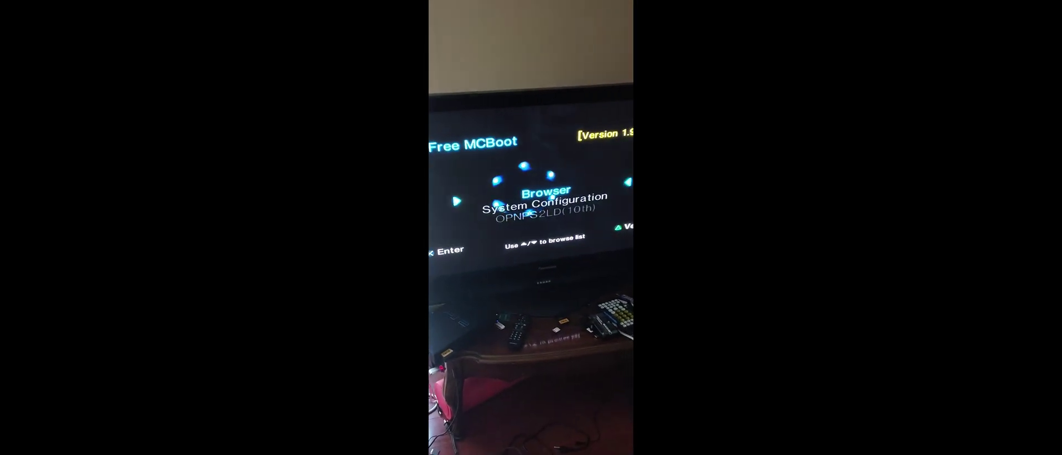
{"action": "key", "text": "Down"}
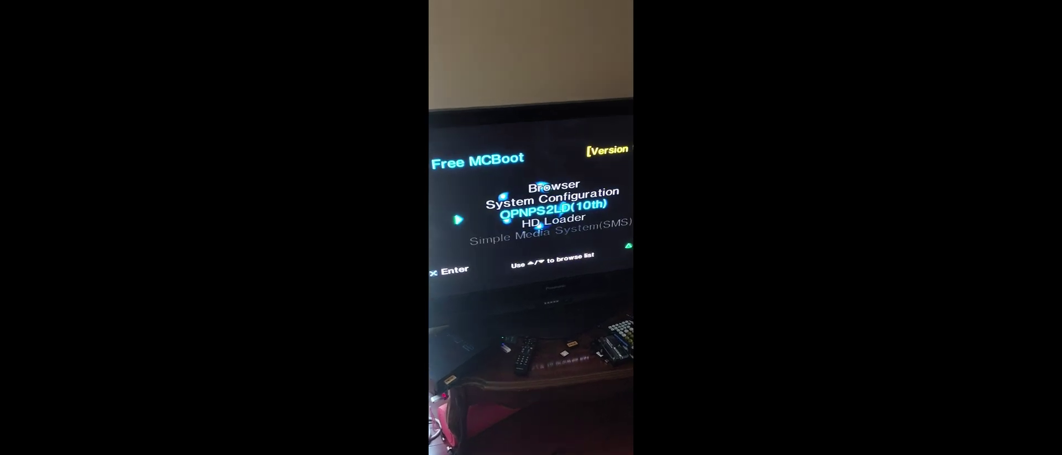